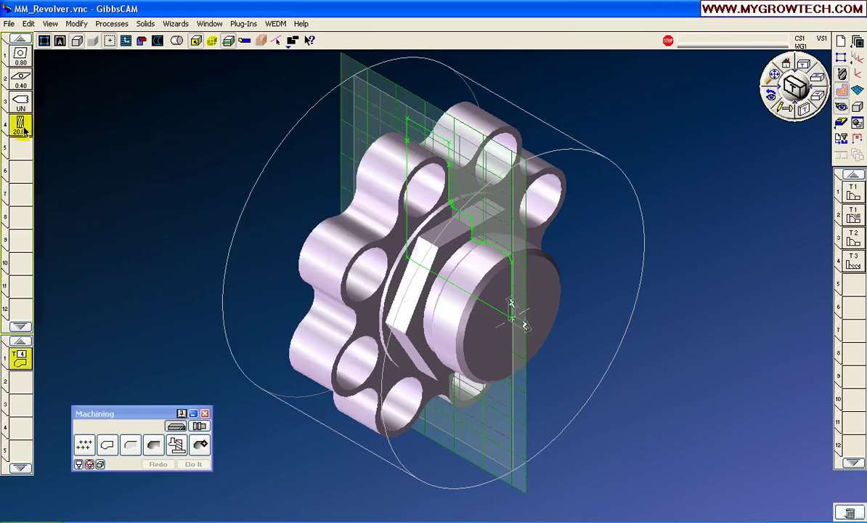
# Review the milling tool 4 settings and the tool 4 contour process settings
pyautogui.doubleClick(23, 128)
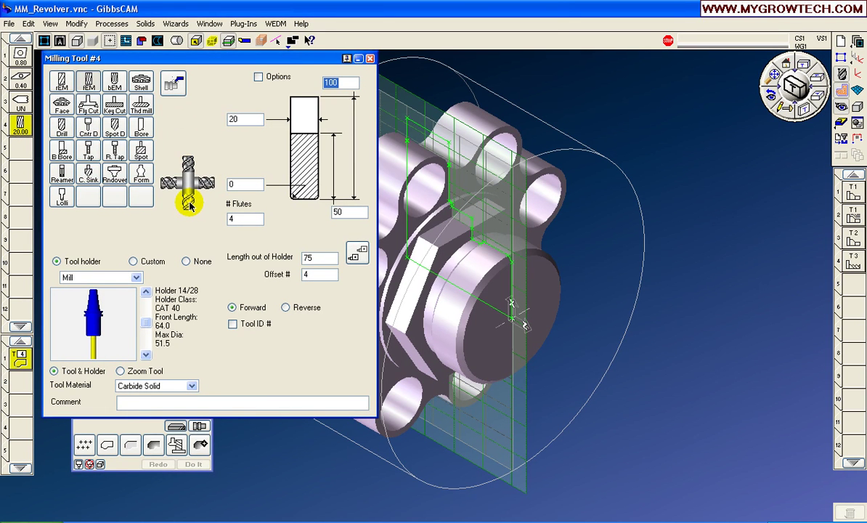
pyautogui.click(370, 58)
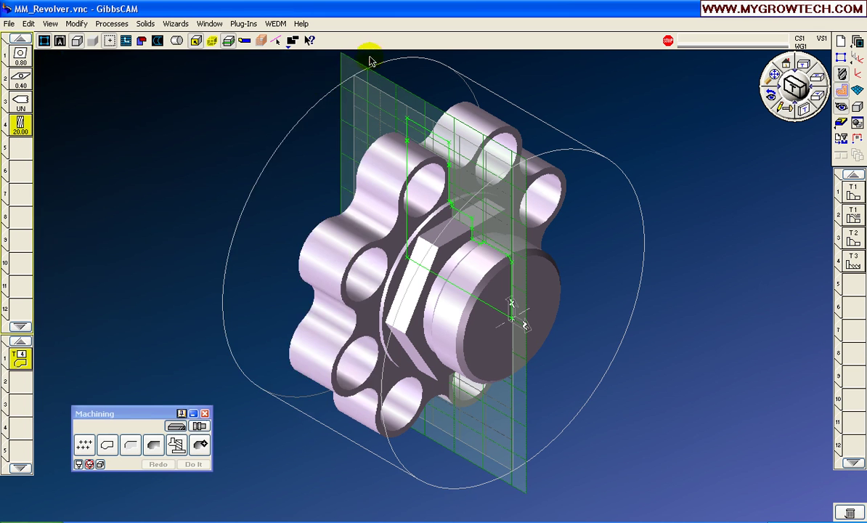
pyautogui.click(20, 362)
pyautogui.doubleClick(20, 363)
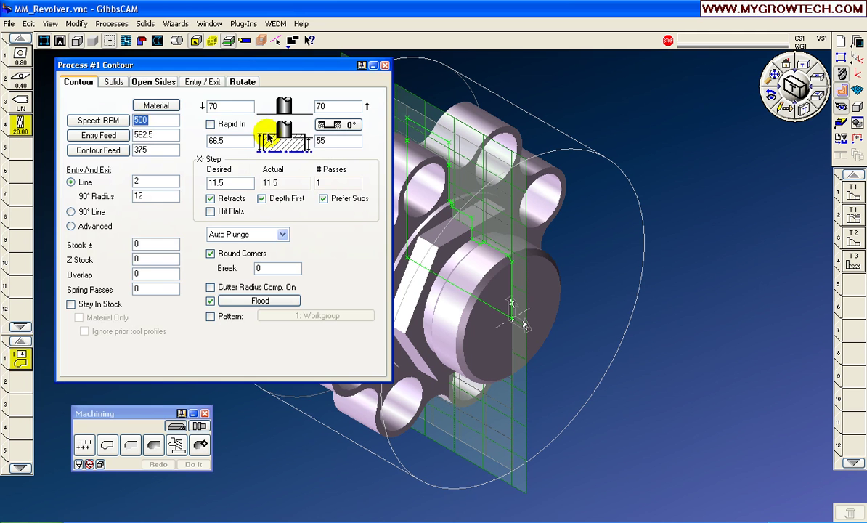
pyautogui.click(385, 65)
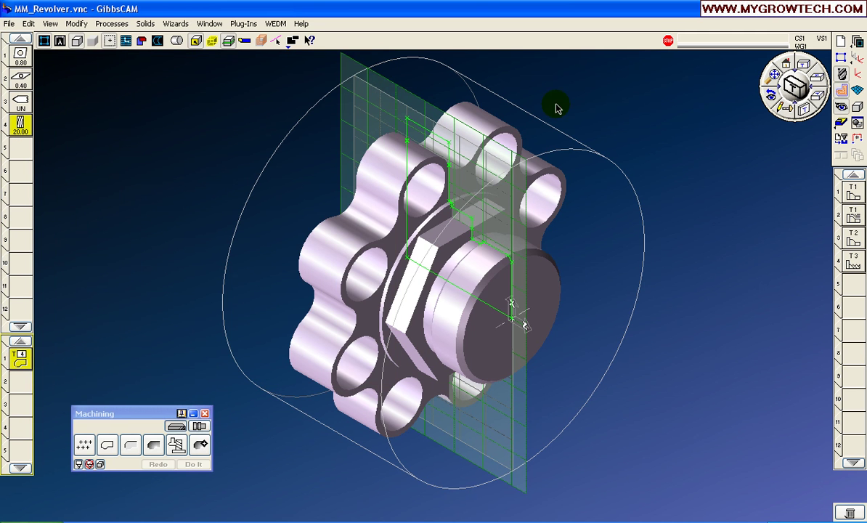
# Hide the sketch geometry and make 4: YZ plane the active coordinate system
pyautogui.click(227, 43)
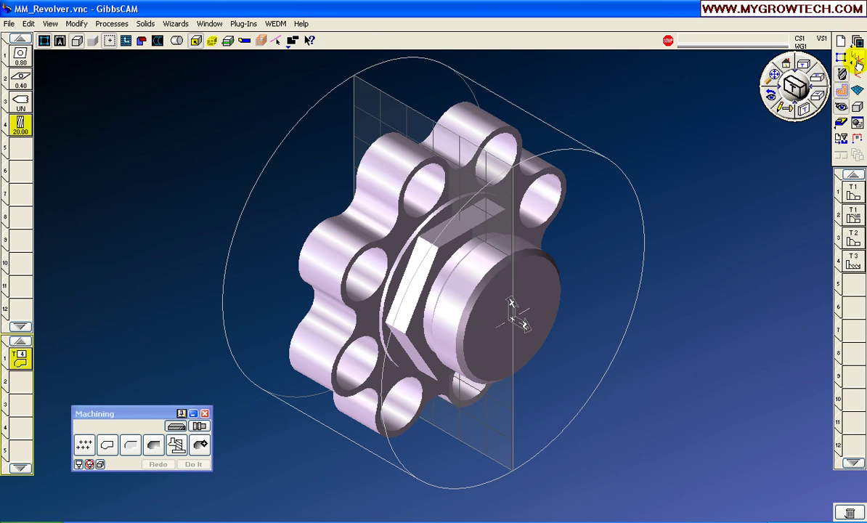
pyautogui.click(858, 61)
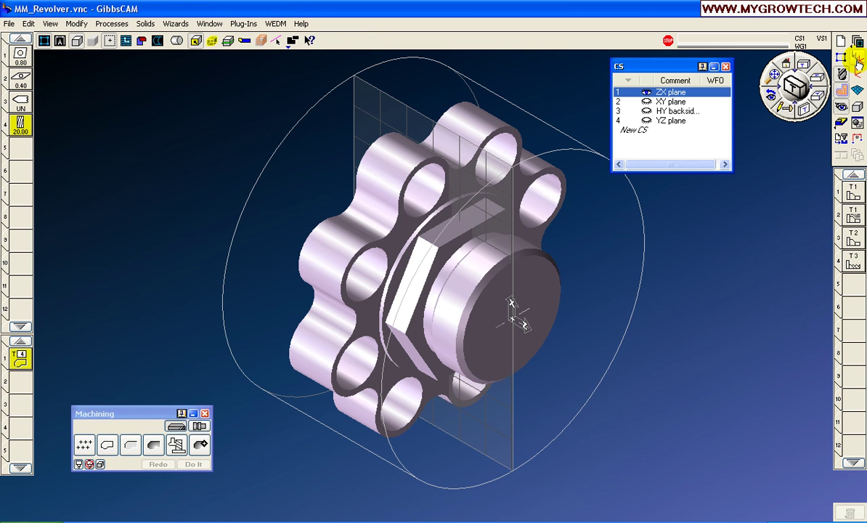
pyautogui.click(671, 120)
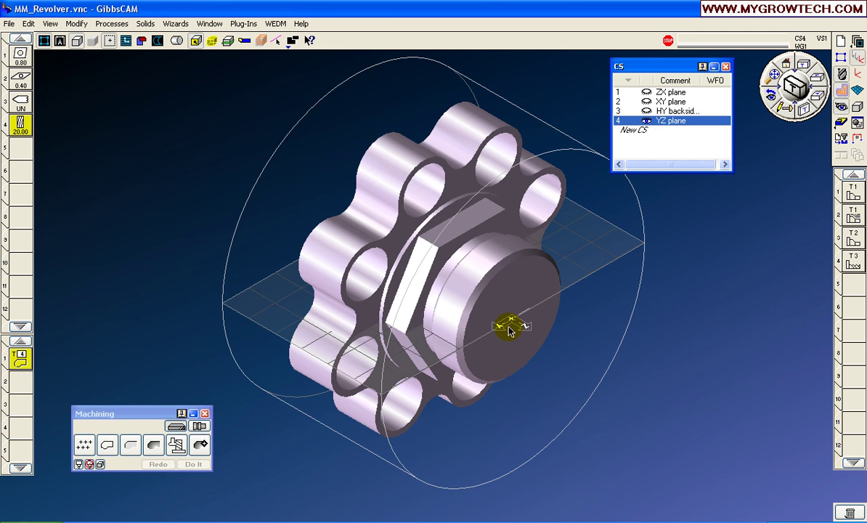
# Set Process #1's Rotate Mach. CS to 4: YZ plane, with 5 duplicates at C -60
pyautogui.doubleClick(21, 360)
pyautogui.click(245, 83)
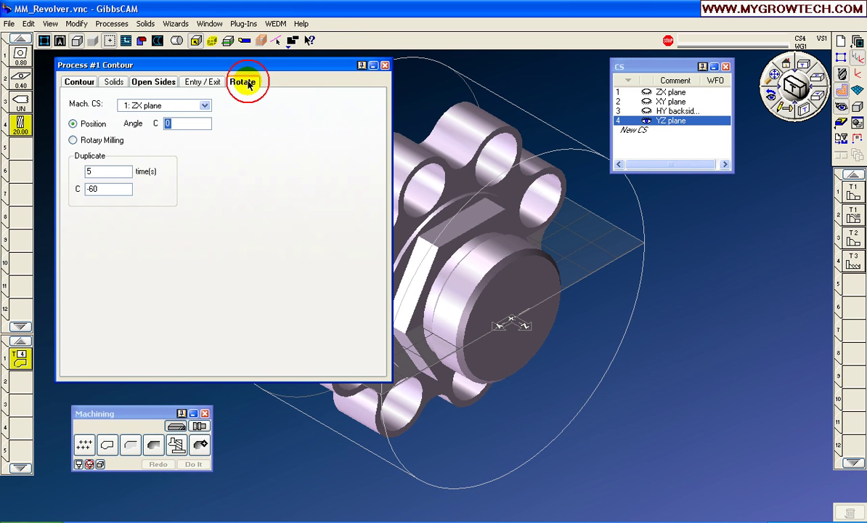
pyautogui.click(151, 107)
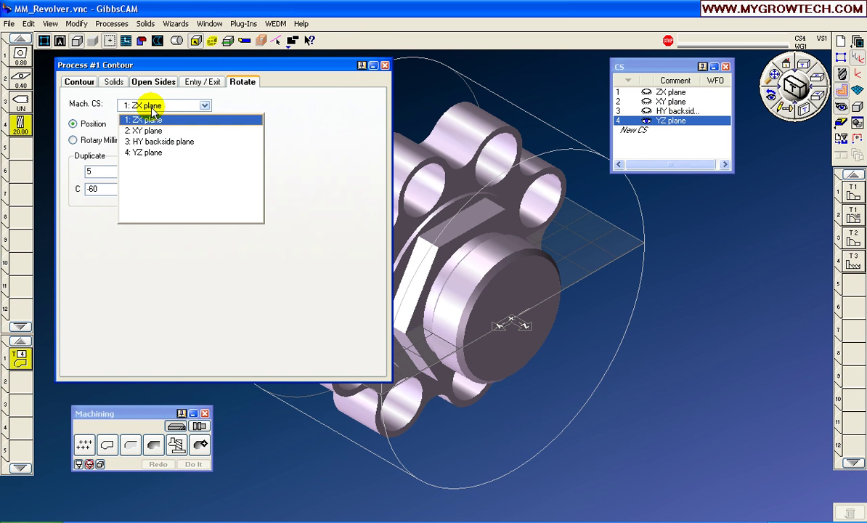
pyautogui.click(154, 154)
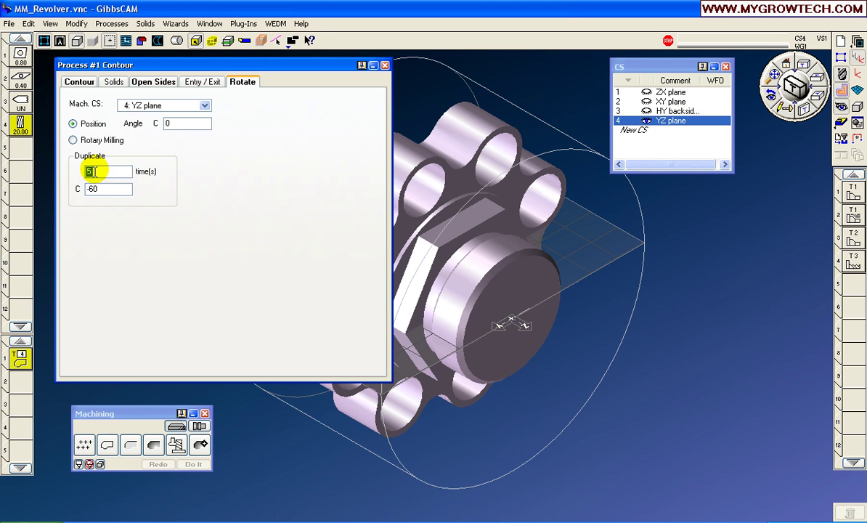
pyautogui.doubleClick(109, 189)
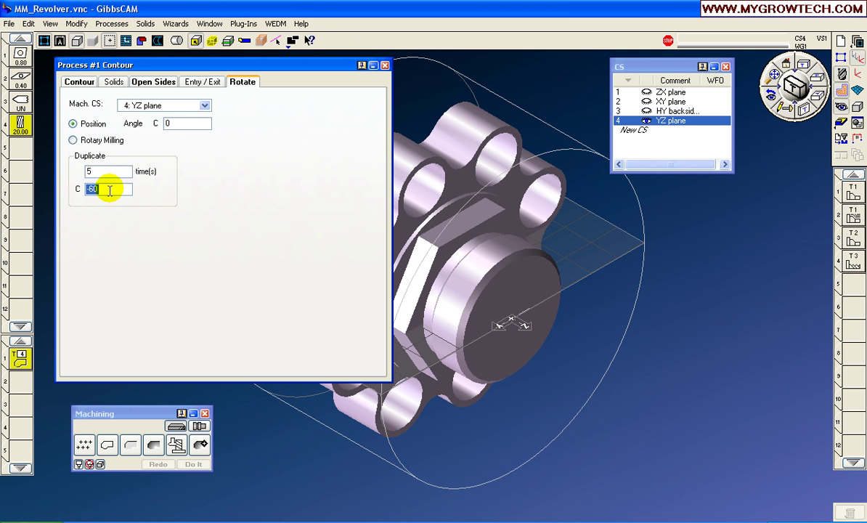
# Enter 55 as the lower depth on the Contour tab and close Process #1
pyautogui.click(81, 83)
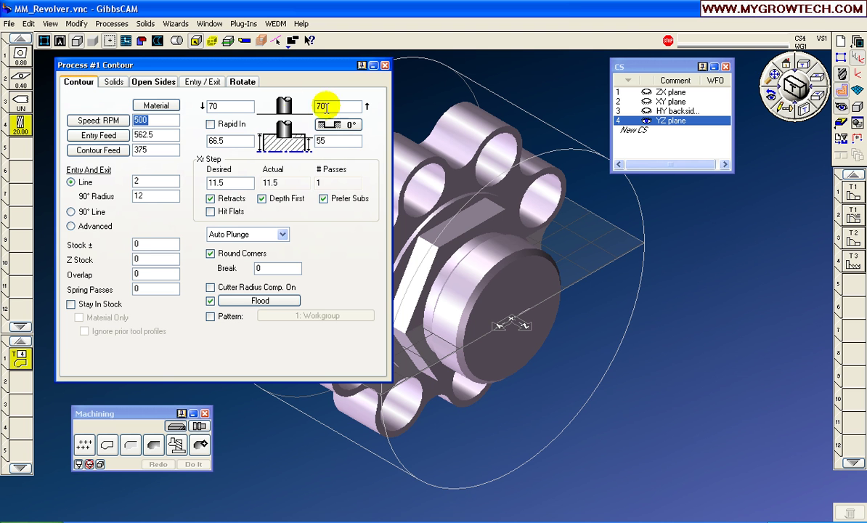
pyautogui.doubleClick(337, 143)
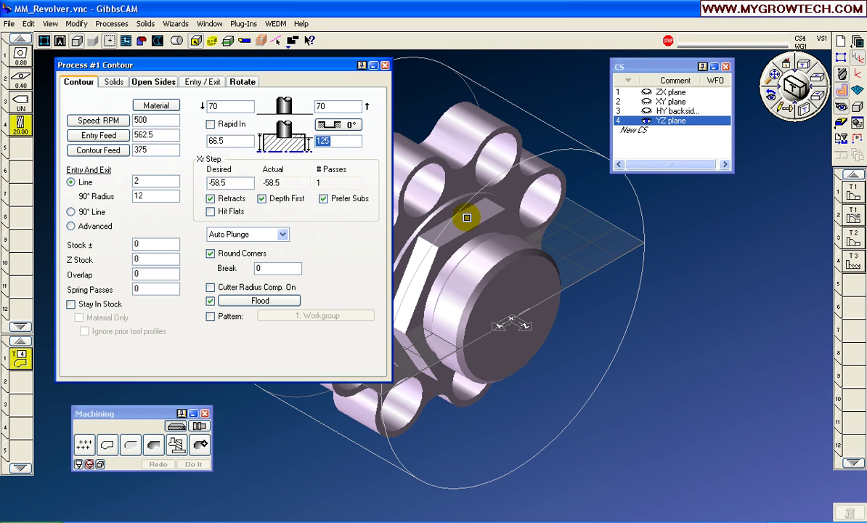
pyautogui.write('55')
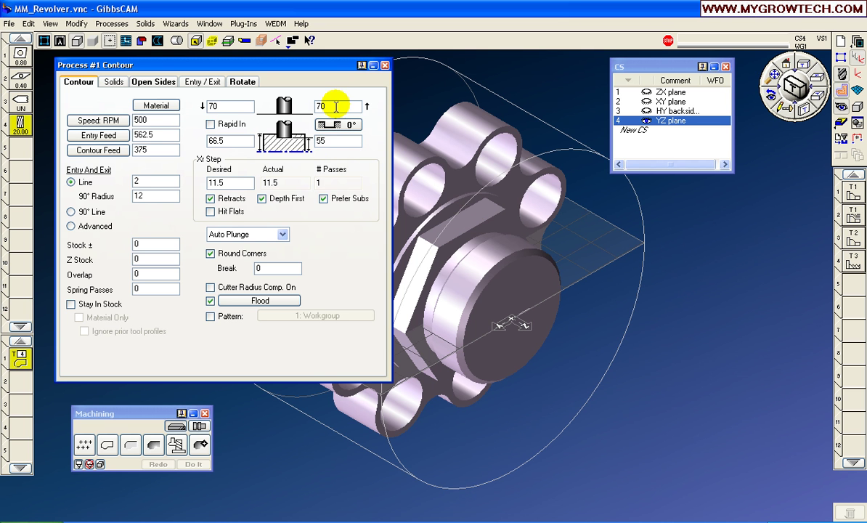
pyautogui.click(331, 144)
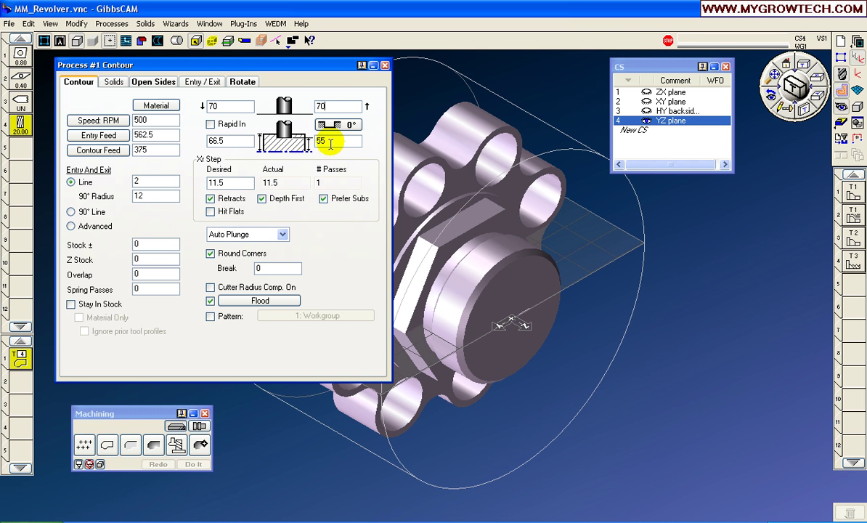
pyautogui.click(385, 65)
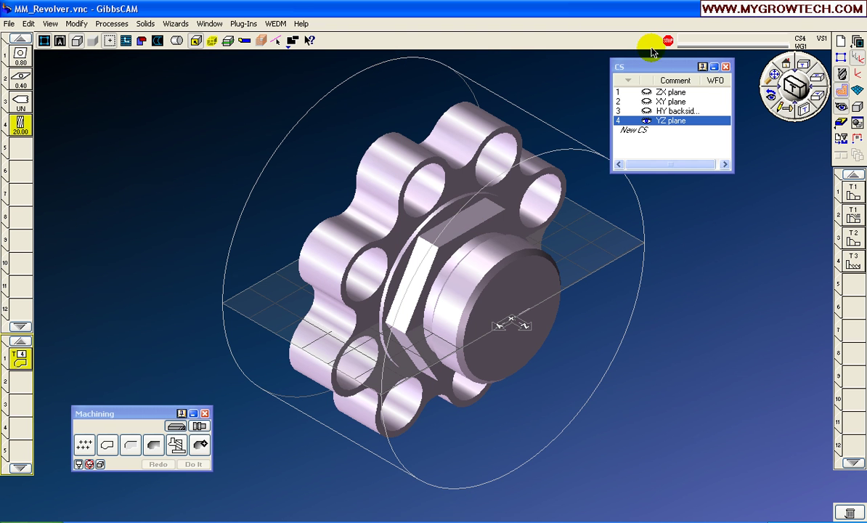
# Close the CS list, show the sketch geometry and slide the section plane up through the part
pyautogui.click(724, 68)
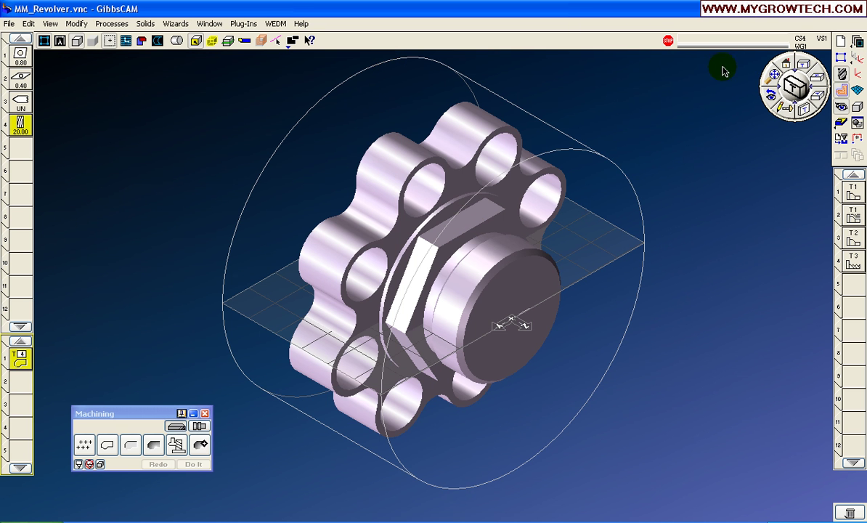
pyautogui.click(227, 42)
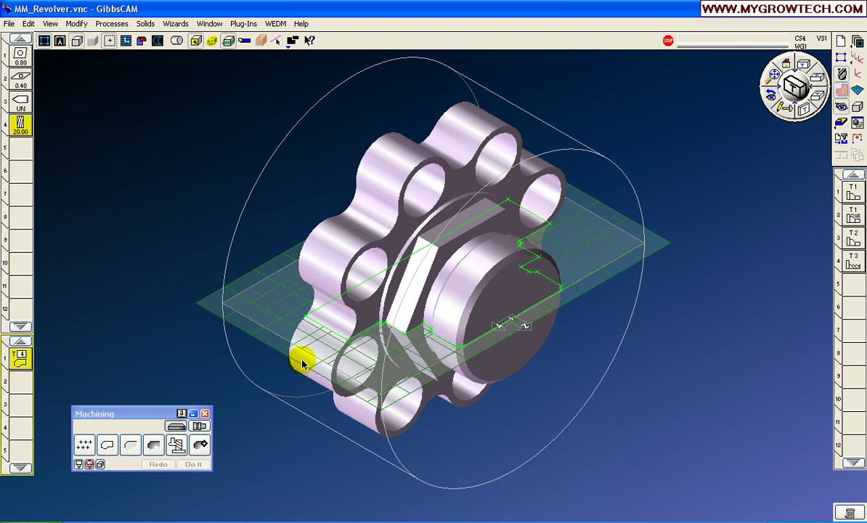
pyautogui.moveTo(298, 363); pyautogui.dragTo(247, 262)
# Set the section plane's Profiler Depth to 55 and apply it
pyautogui.rightClick(249, 281)
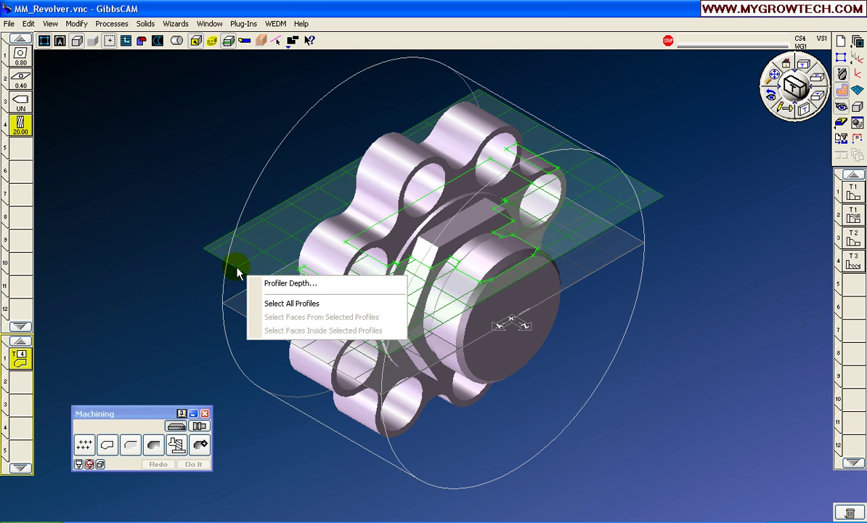
pyautogui.click(278, 285)
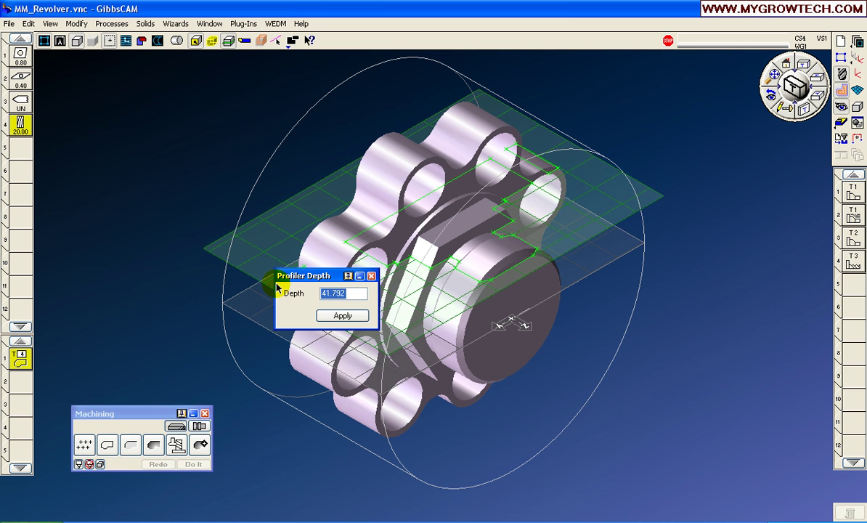
pyautogui.moveTo(280, 274); pyautogui.dragTo(99, 145)
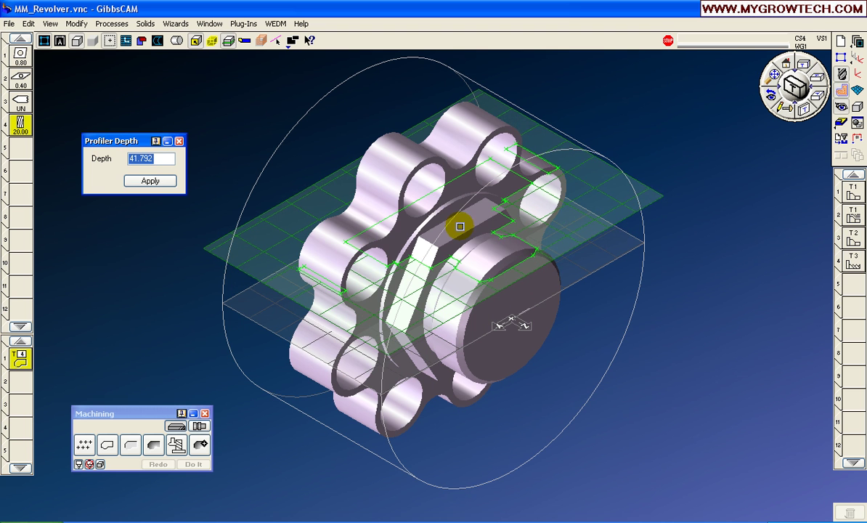
pyautogui.write('55')
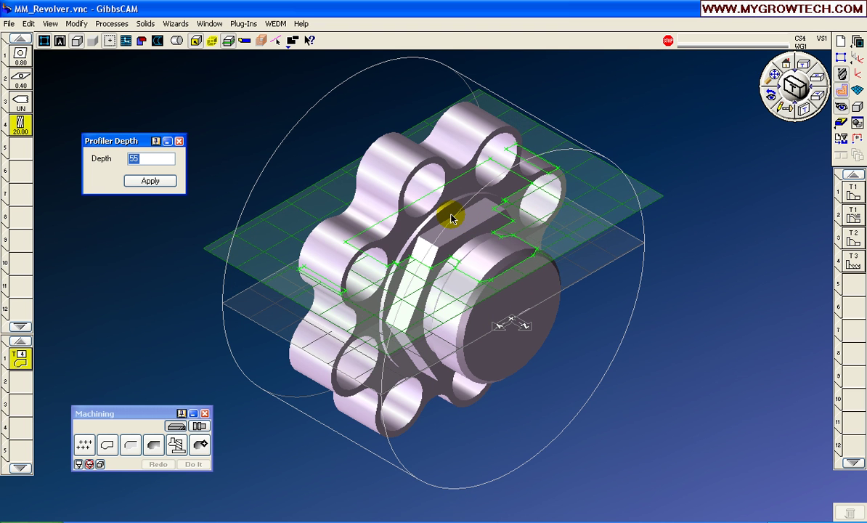
pyautogui.doubleClick(141, 161)
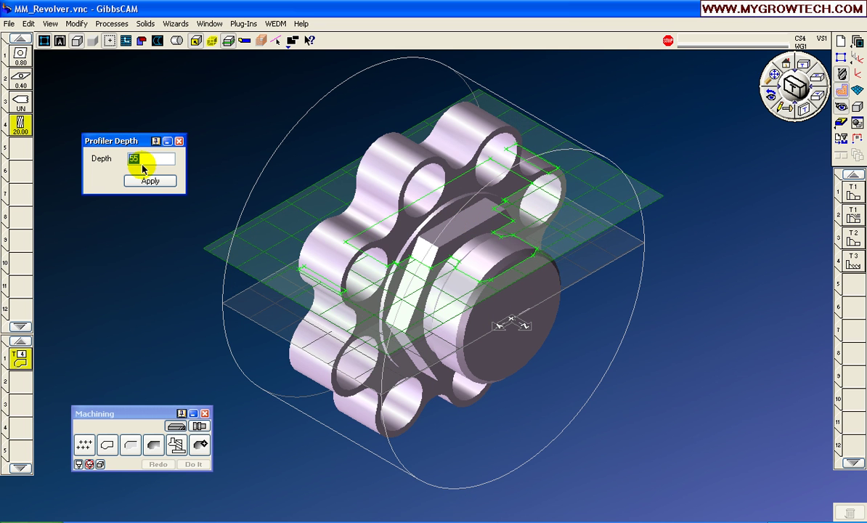
pyautogui.click(150, 182)
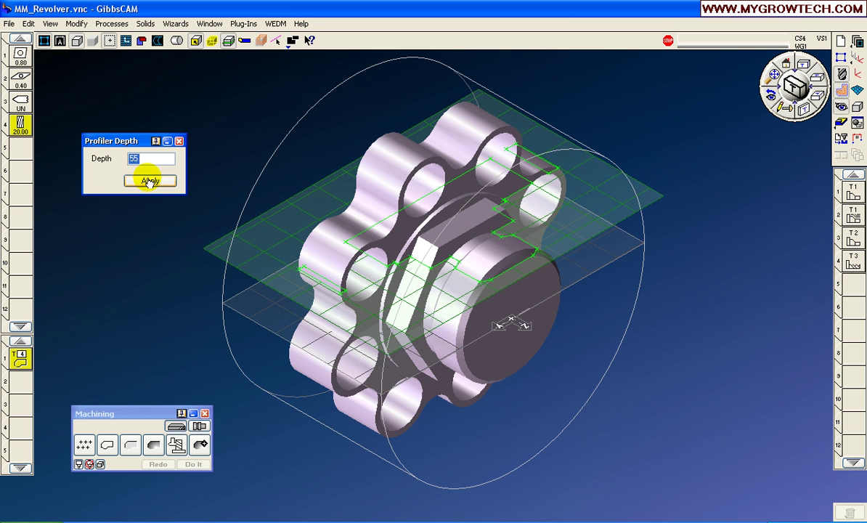
pyautogui.click(178, 140)
# Select the green rectangular profile and trim it to a single edge
pyautogui.moveTo(265, 122); pyautogui.dragTo(602, 294)
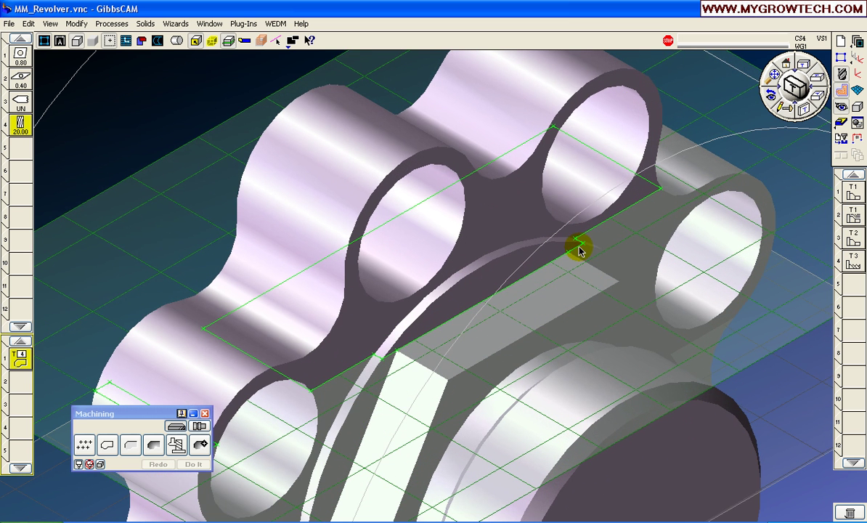
pyautogui.click(572, 252)
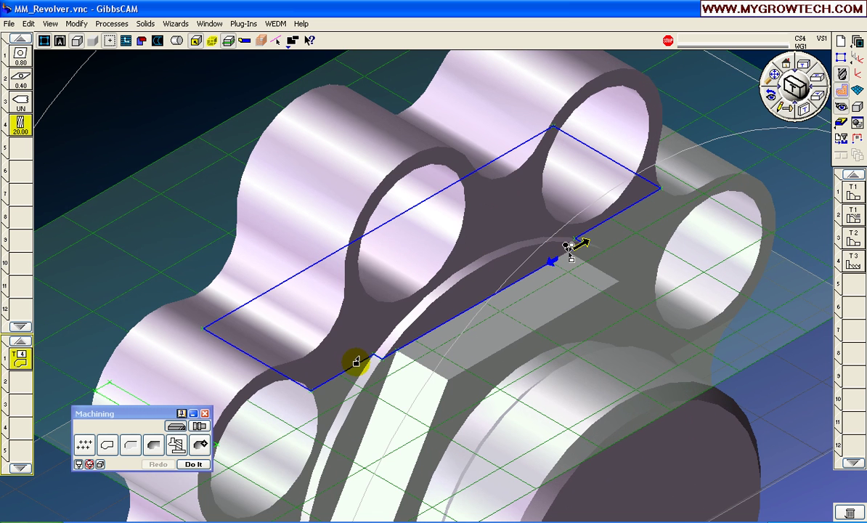
pyautogui.click(387, 355)
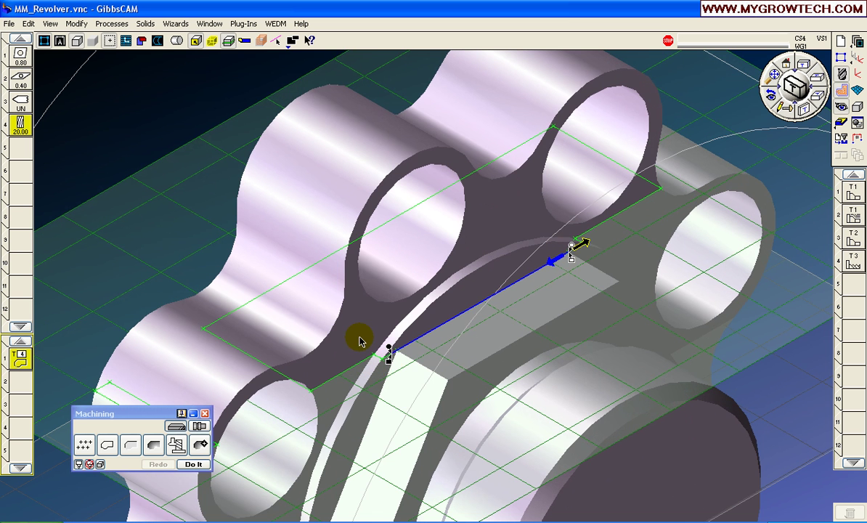
pyautogui.scroll(5, 434, 401)
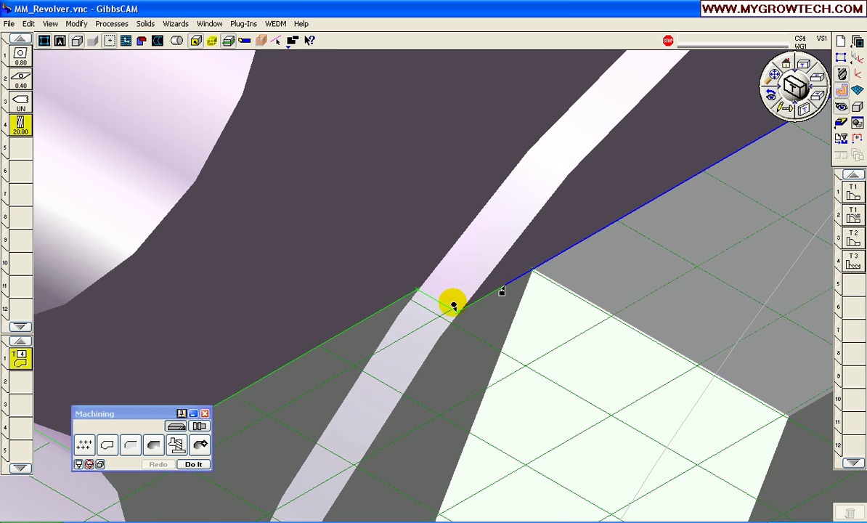
pyautogui.click(771, 95)
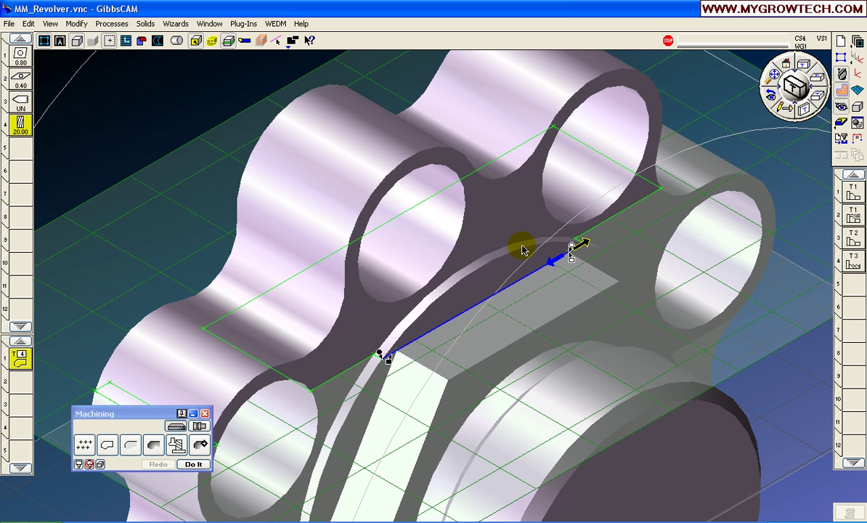
# Extend the profile along the flat's edge to its corner
pyautogui.click(526, 230)
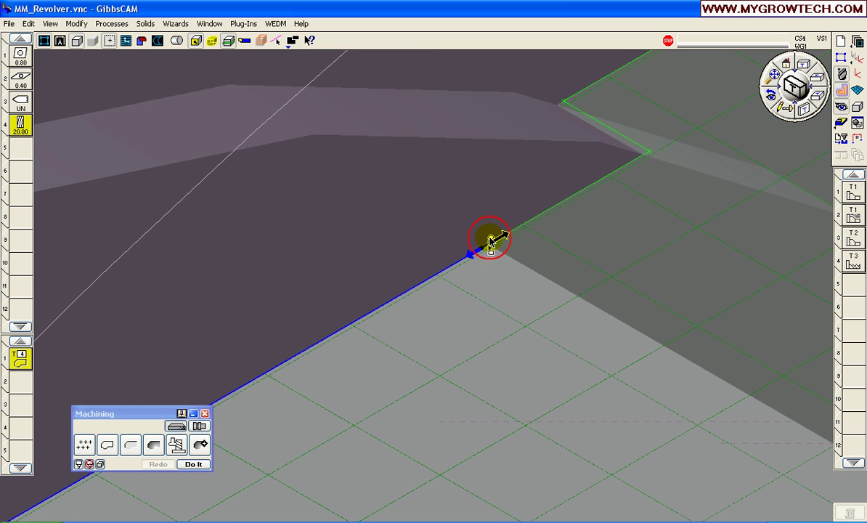
pyautogui.click(669, 135)
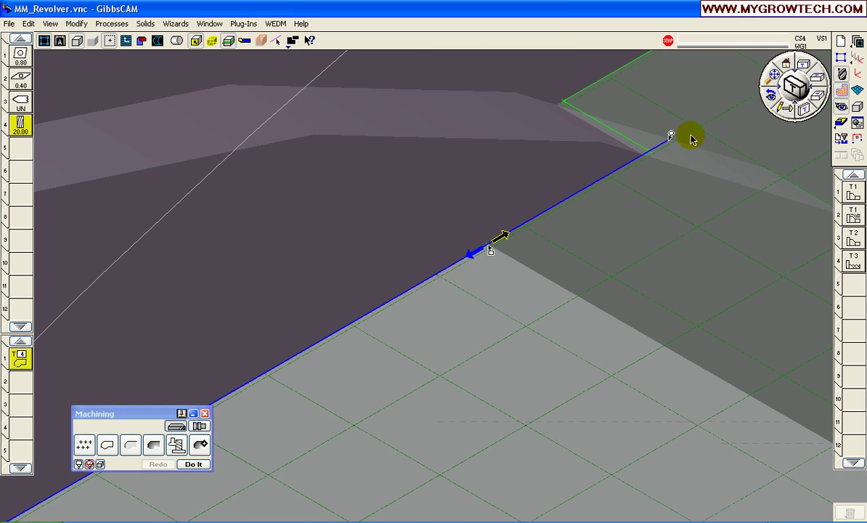
pyautogui.click(771, 95)
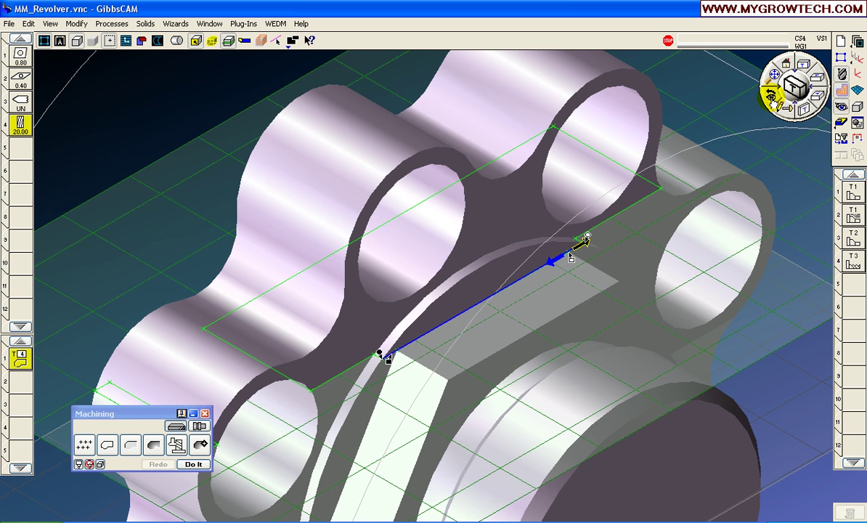
# Generate the tool 4 contour toolpath as the fifth operation
pyautogui.moveTo(132, 415); pyautogui.dragTo(102, 436)
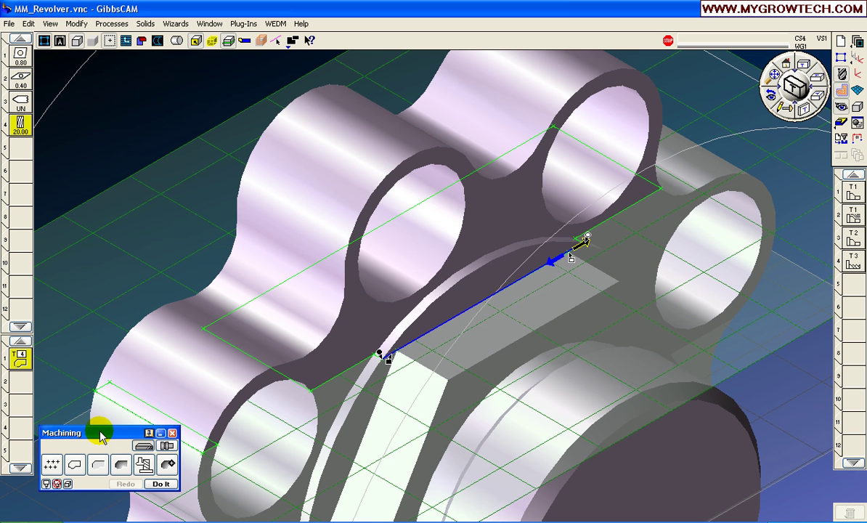
pyautogui.moveTo(725, 75); pyautogui.dragTo(418, 398)
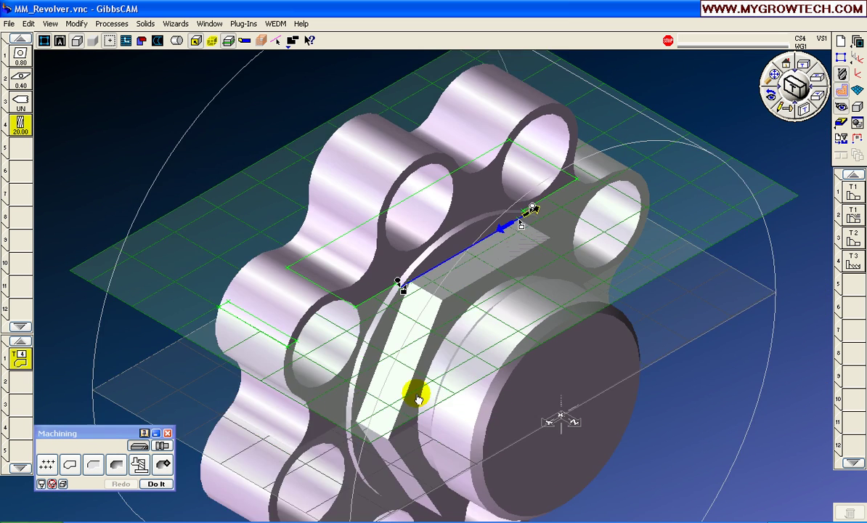
pyautogui.scroll(-3, 418, 398)
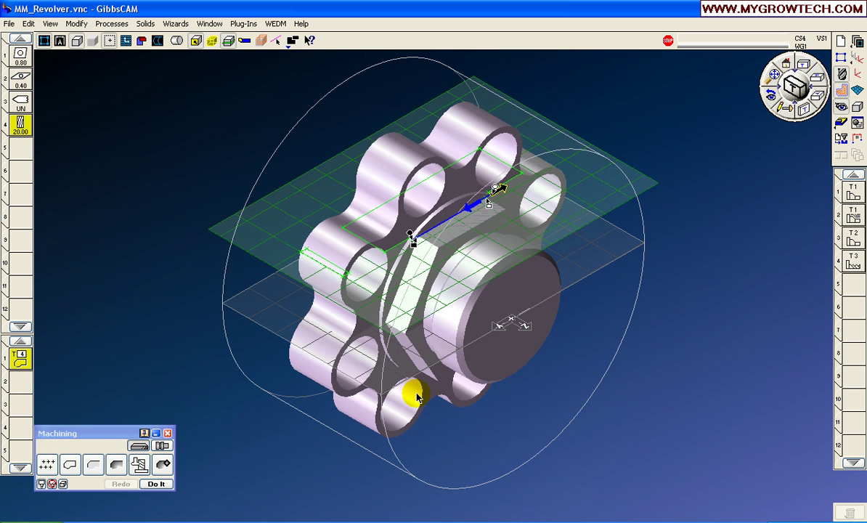
pyautogui.click(155, 484)
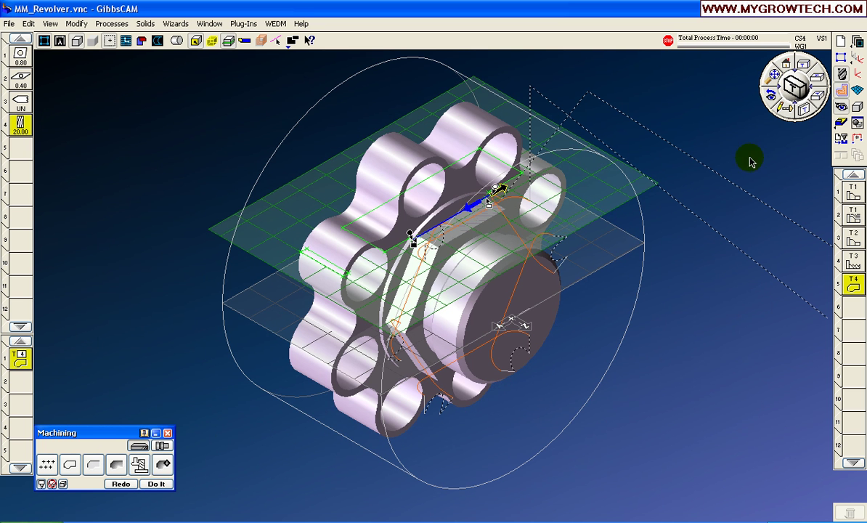
# Enter render mode, rewind to raw stock, and set an Op Start/Stop range with Use Op Stop on
pyautogui.click(840, 124)
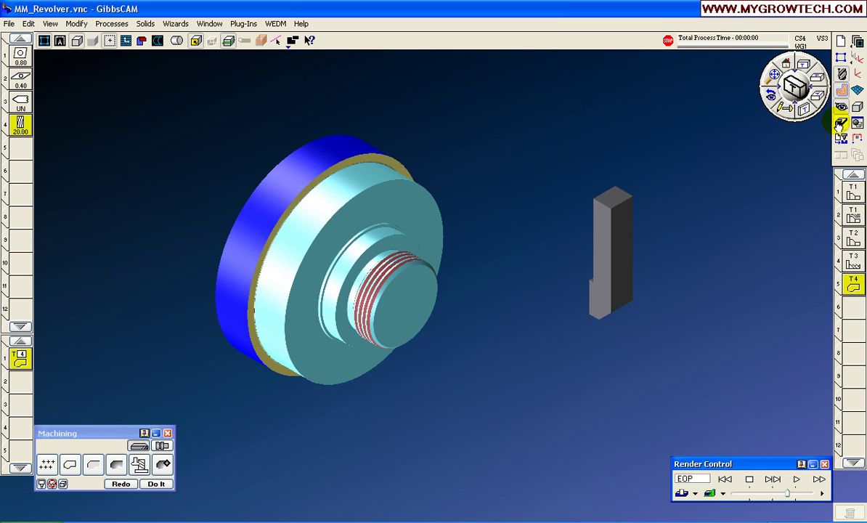
pyautogui.click(725, 479)
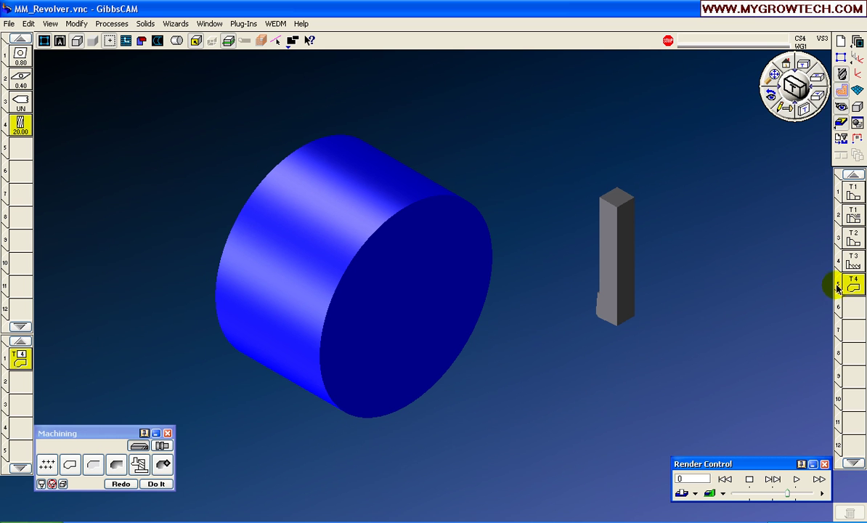
pyautogui.click(822, 496)
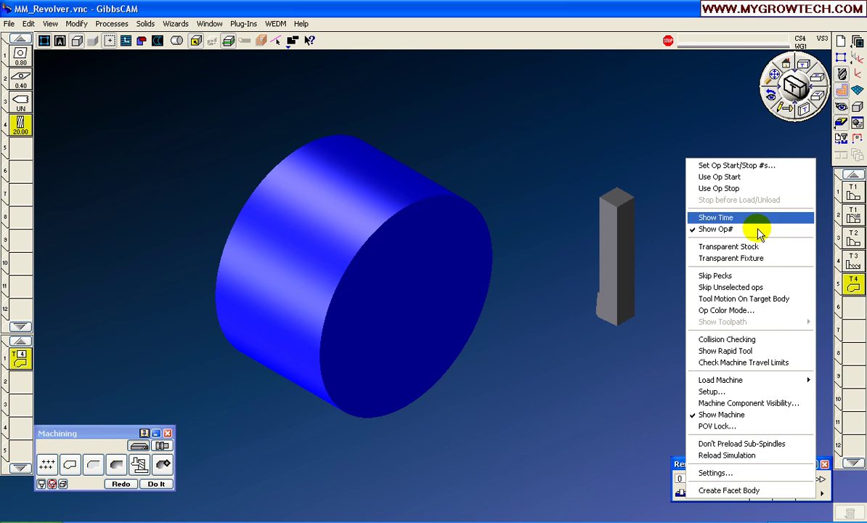
pyautogui.click(754, 169)
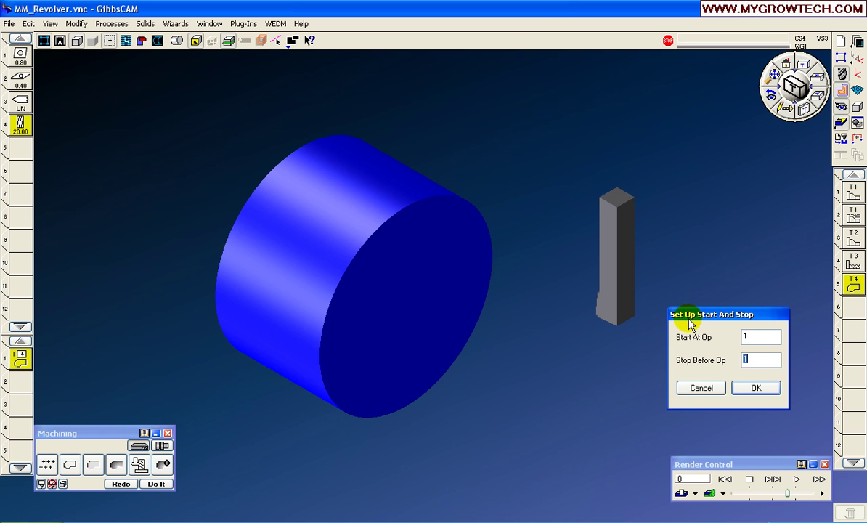
pyautogui.doubleClick(757, 359)
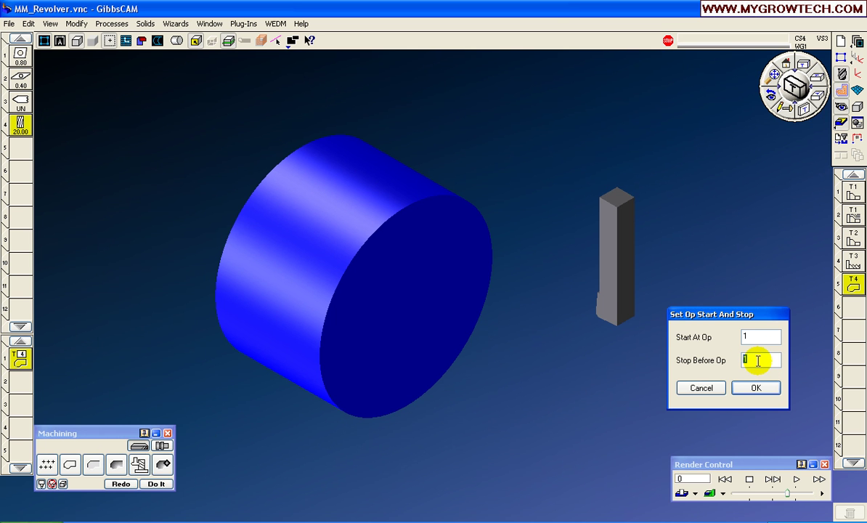
pyautogui.click(755, 388)
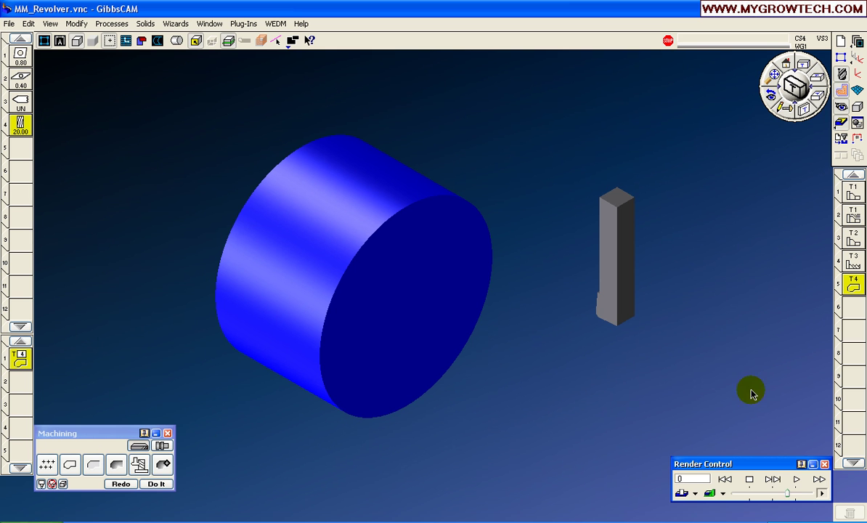
pyautogui.click(821, 493)
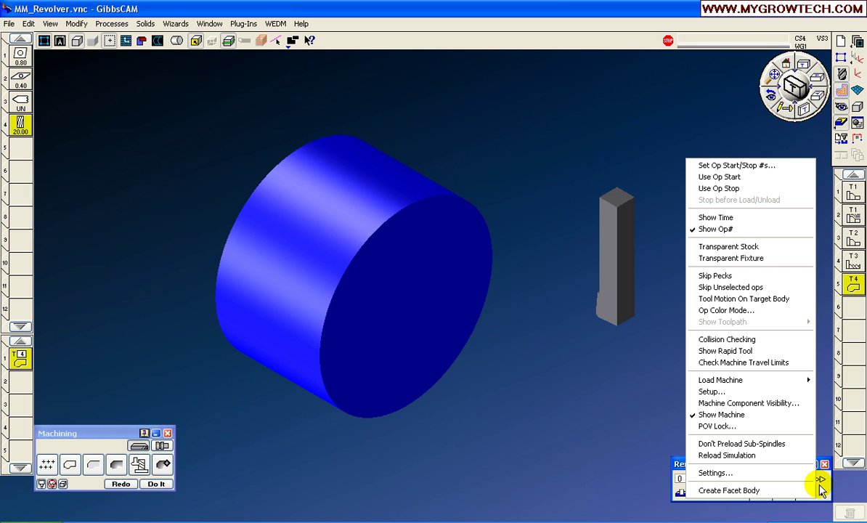
pyautogui.click(755, 191)
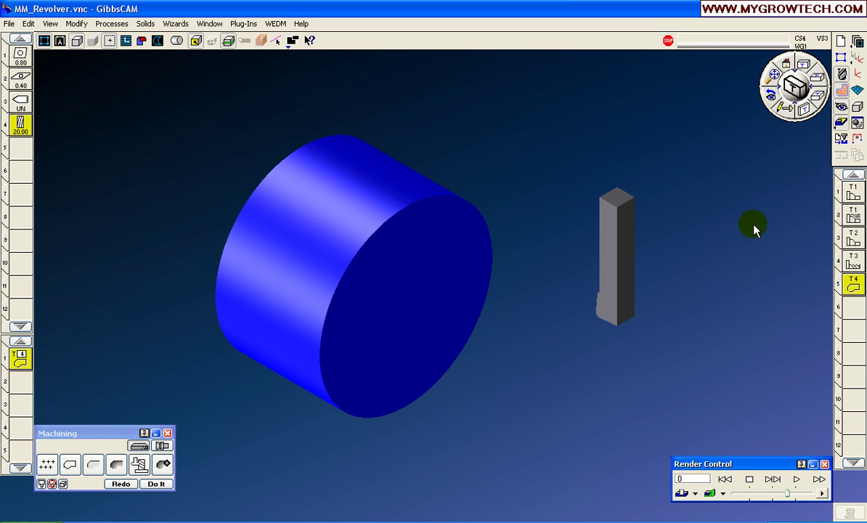
# Run the simulation through the hex flat milling, adjusting speed and zooming on the machined face
pyautogui.moveTo(786, 494); pyautogui.dragTo(823, 494)
pyautogui.click(797, 480)
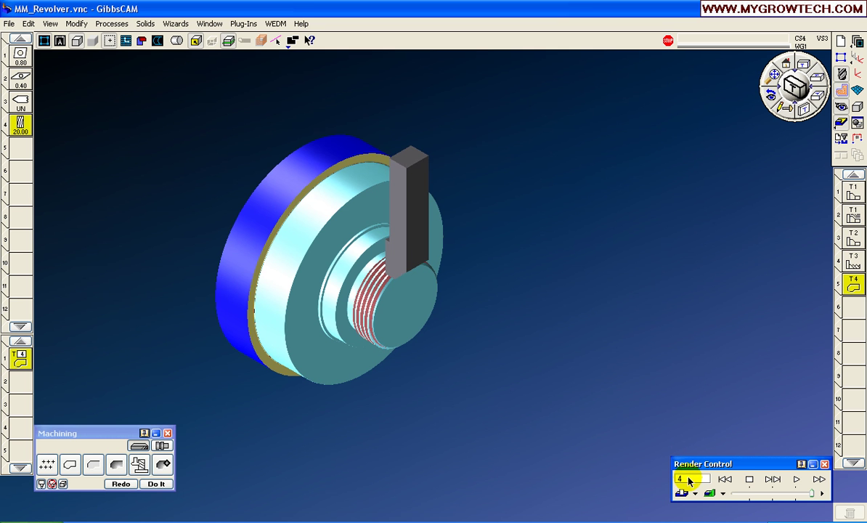
pyautogui.click(775, 495)
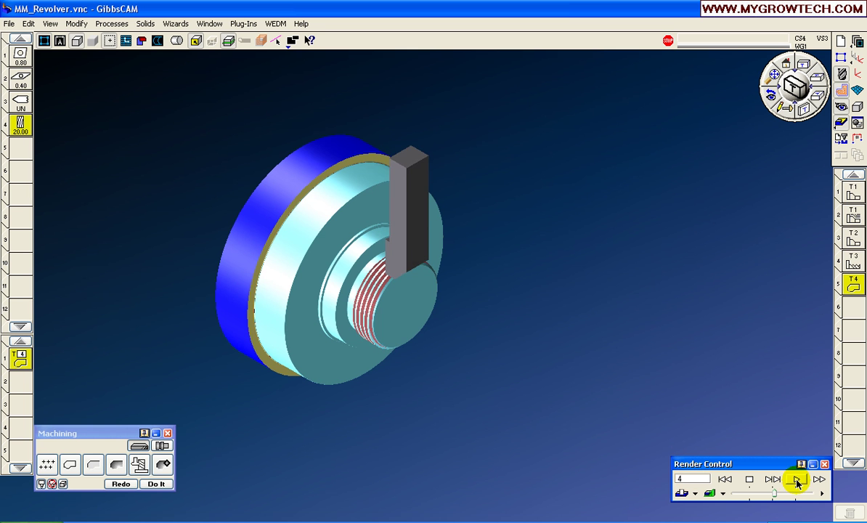
pyautogui.click(797, 480)
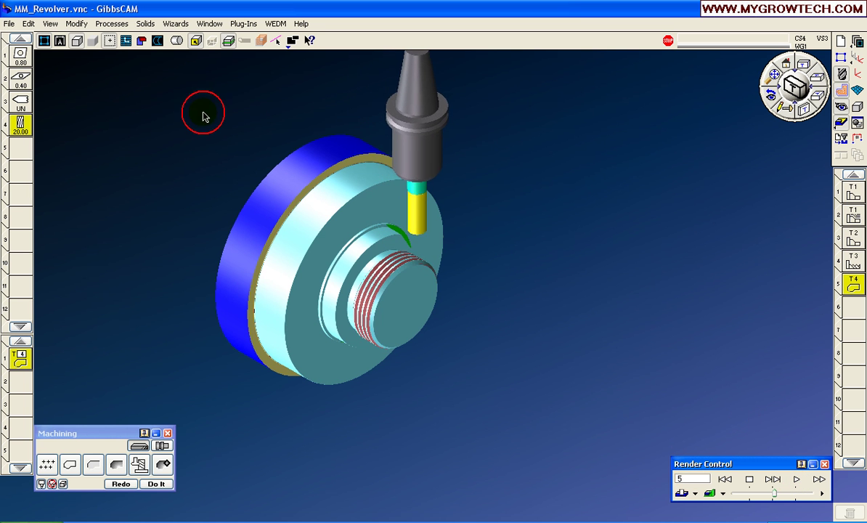
pyautogui.moveTo(203, 112); pyautogui.dragTo(519, 429)
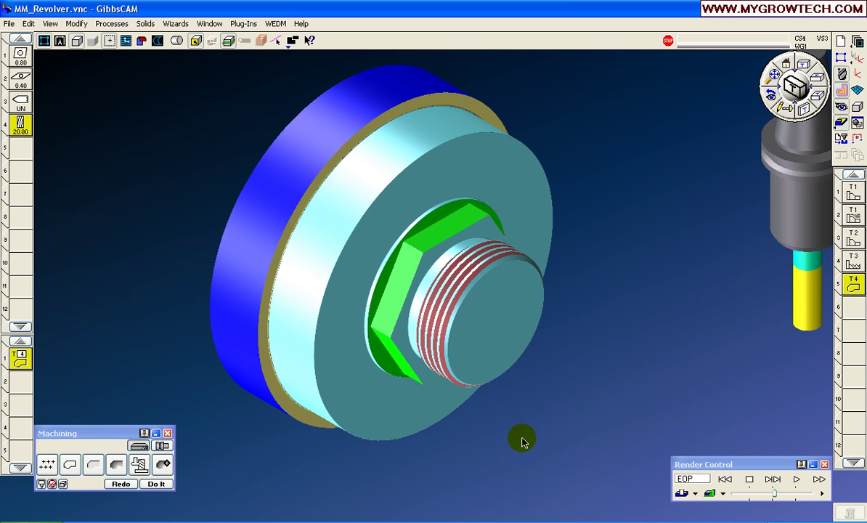
pyautogui.click(774, 74)
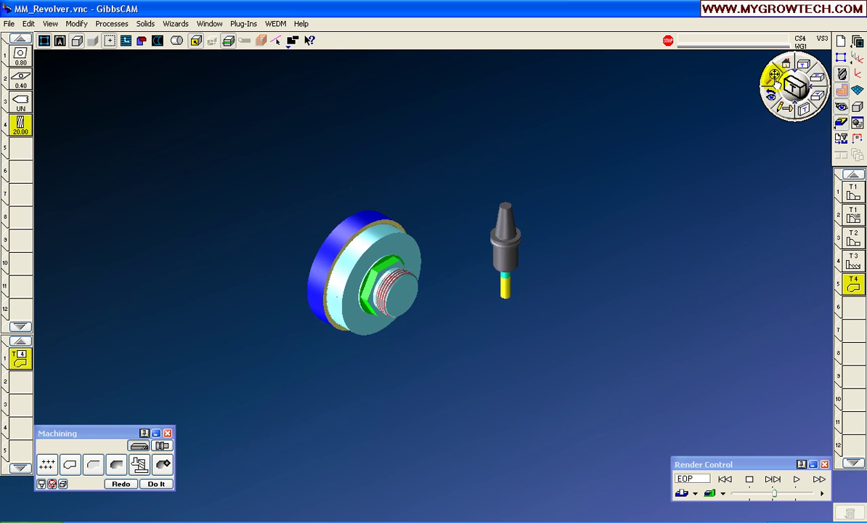
# Leave render mode and load Processes > Lathe > Revolver > 05) C-Axis Revolver.PRC
pyautogui.click(854, 313)
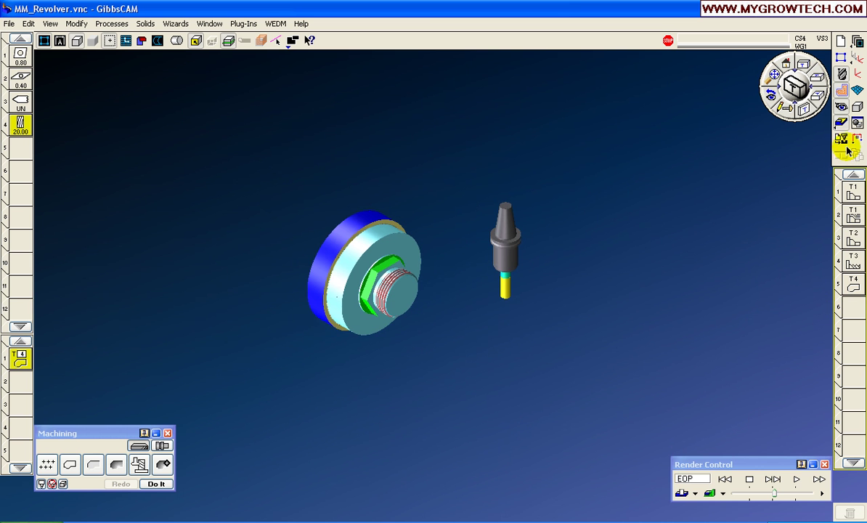
pyautogui.click(842, 128)
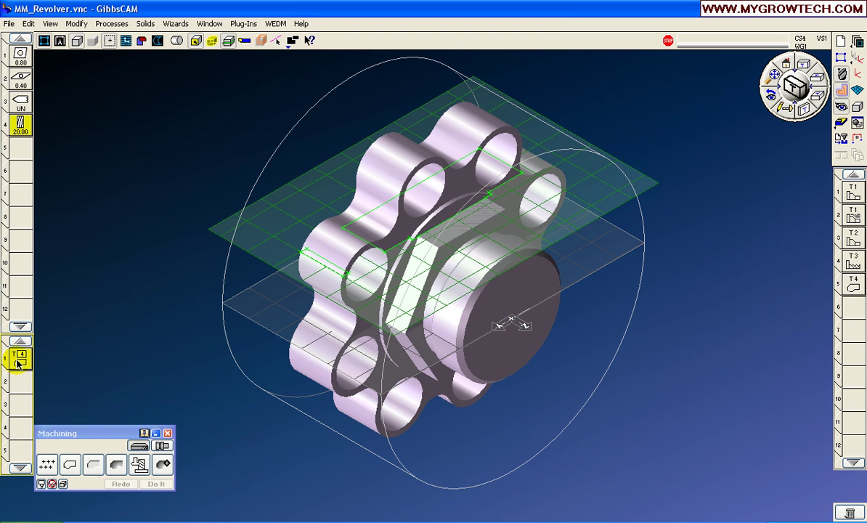
pyautogui.click(112, 25)
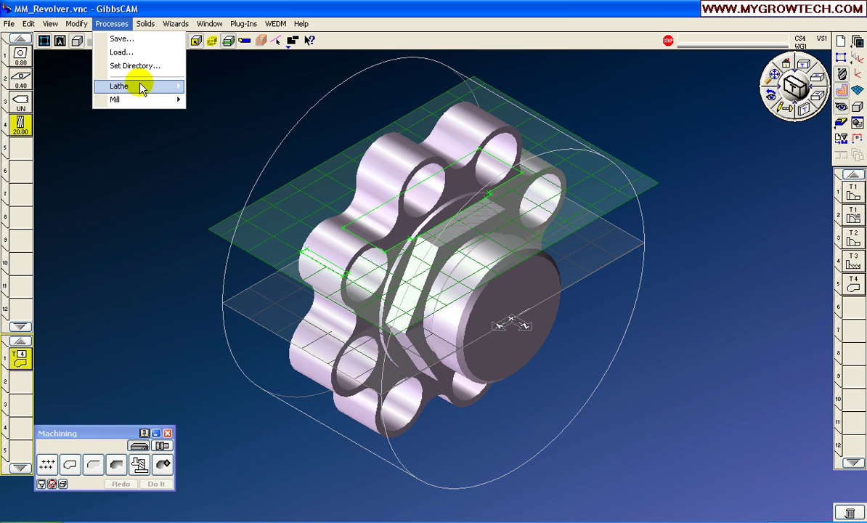
pyautogui.moveTo(142, 88)
pyautogui.moveTo(220, 119)
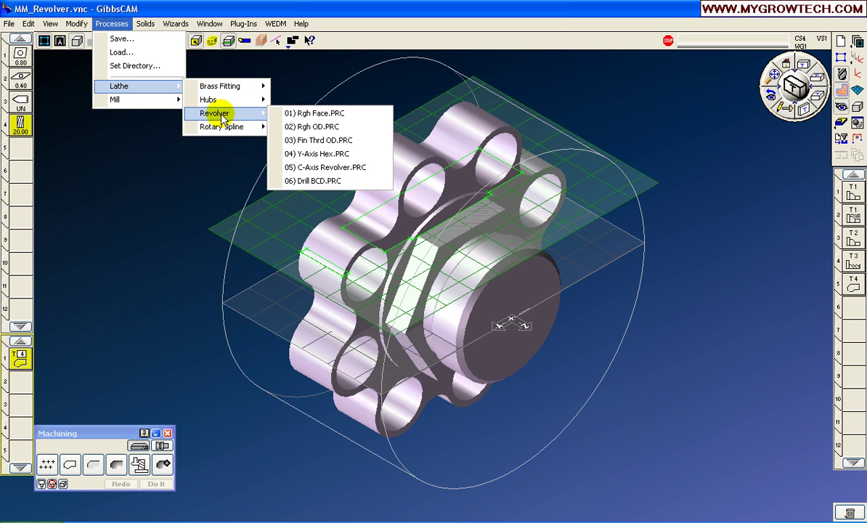
pyautogui.click(352, 169)
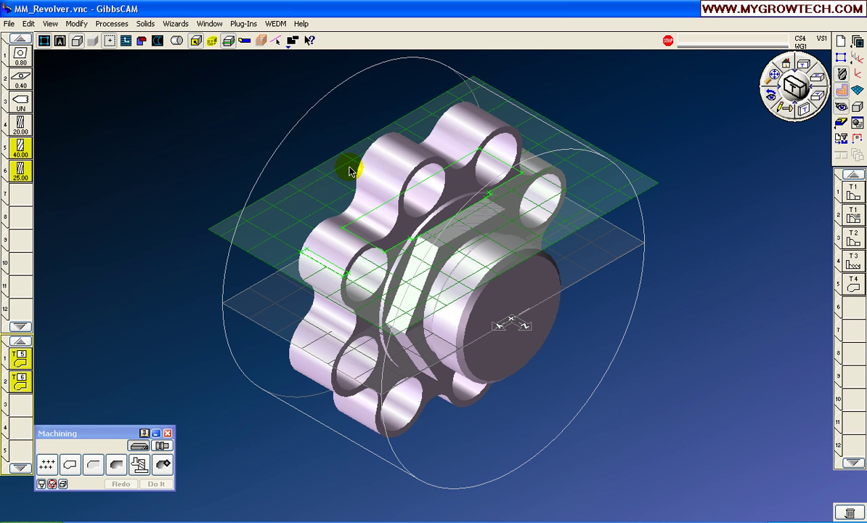
# Check tool 5 (40 mm, 3 flutes) and tool 6 (25 mm, 4-flute solid carbide) settings
pyautogui.doubleClick(20, 152)
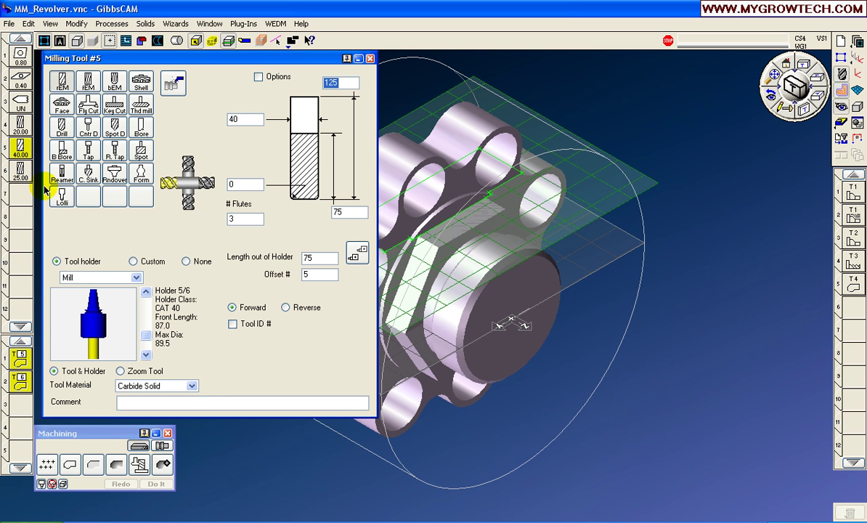
pyautogui.doubleClick(22, 173)
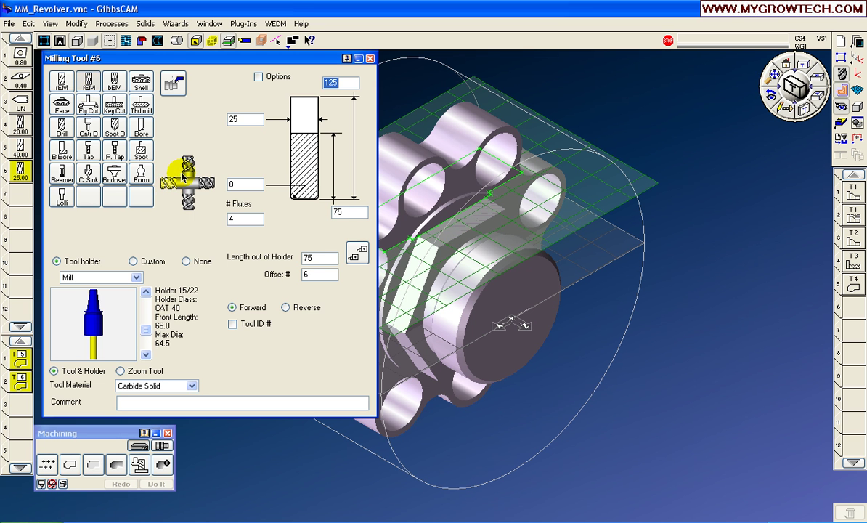
pyautogui.click(370, 58)
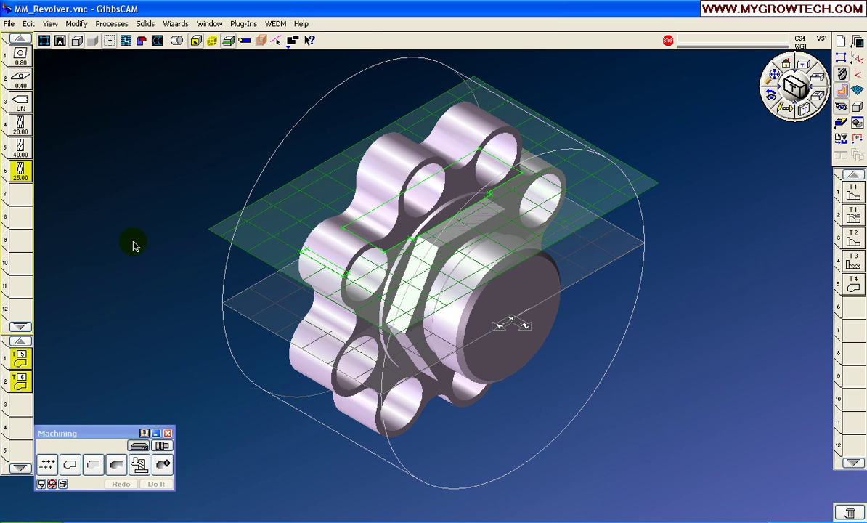
# Make 2: XY plane the active coordinate system and move the construction plane behind the part
pyautogui.click(860, 63)
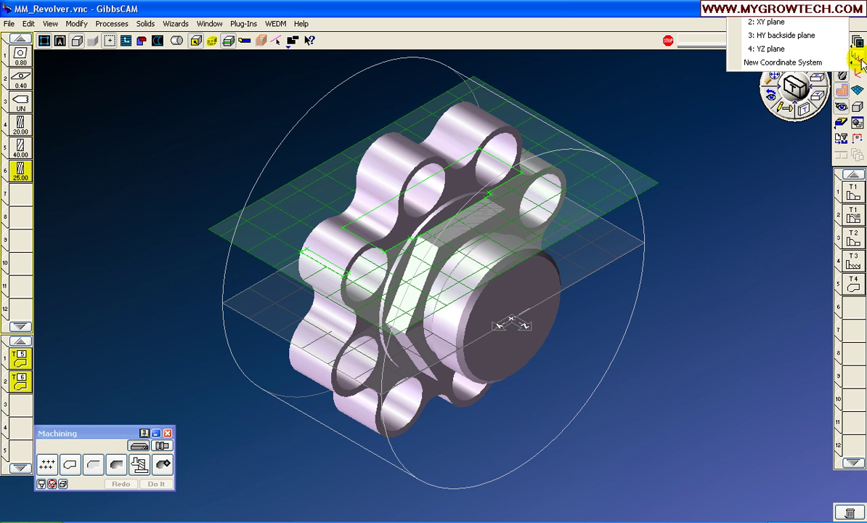
pyautogui.click(774, 22)
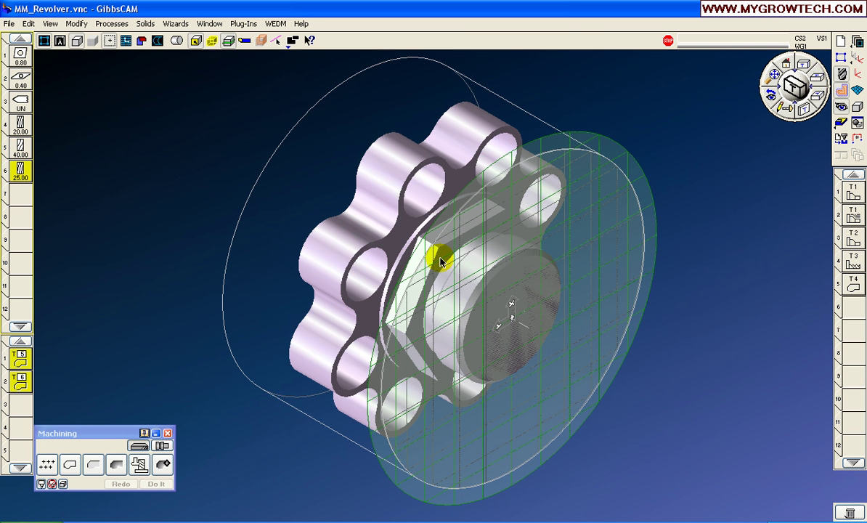
pyautogui.moveTo(501, 159); pyautogui.dragTo(430, 98)
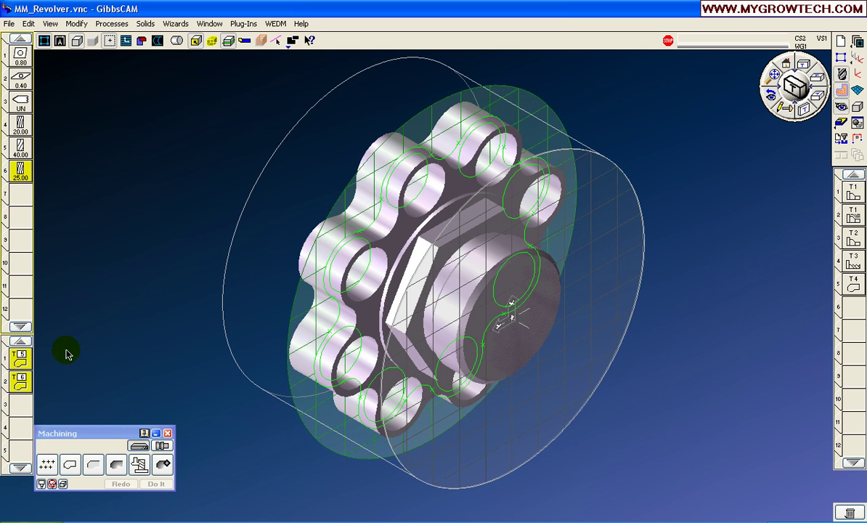
# Set Process #1's Rotate Mach. CS to 2: XY plane, keeping the bottom depth at -60
pyautogui.doubleClick(21, 357)
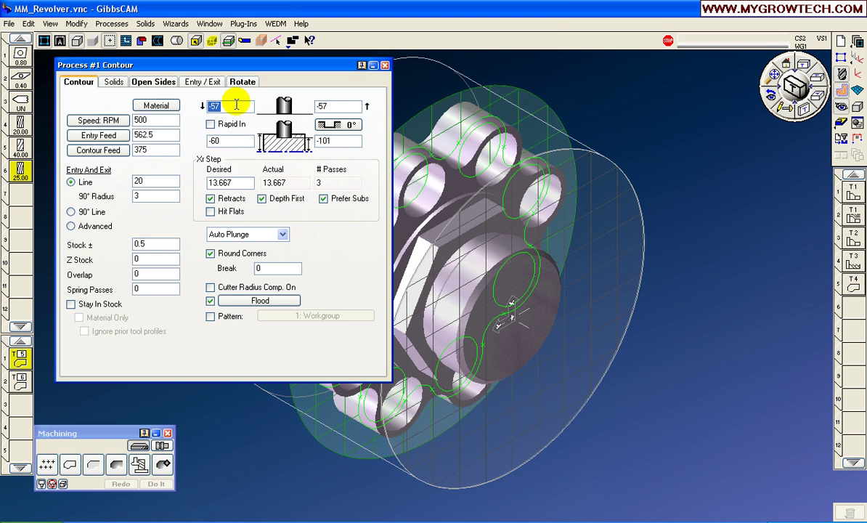
pyautogui.click(229, 143)
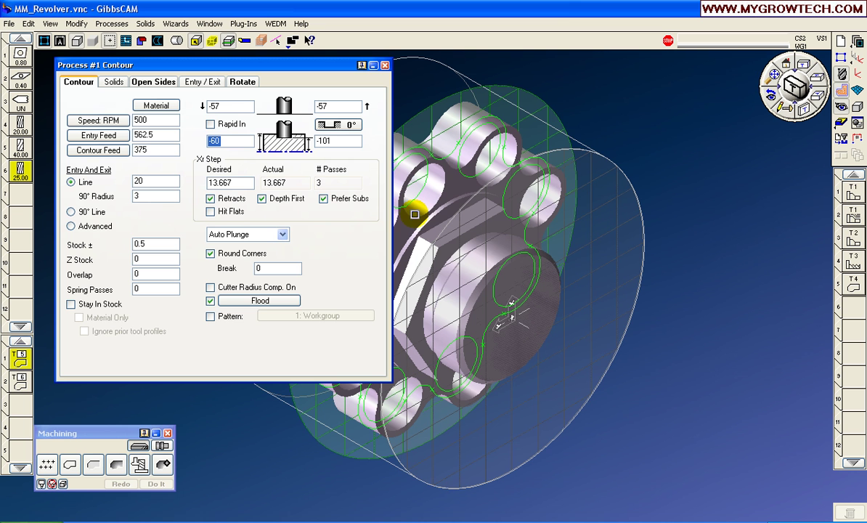
pyautogui.click(410, 217)
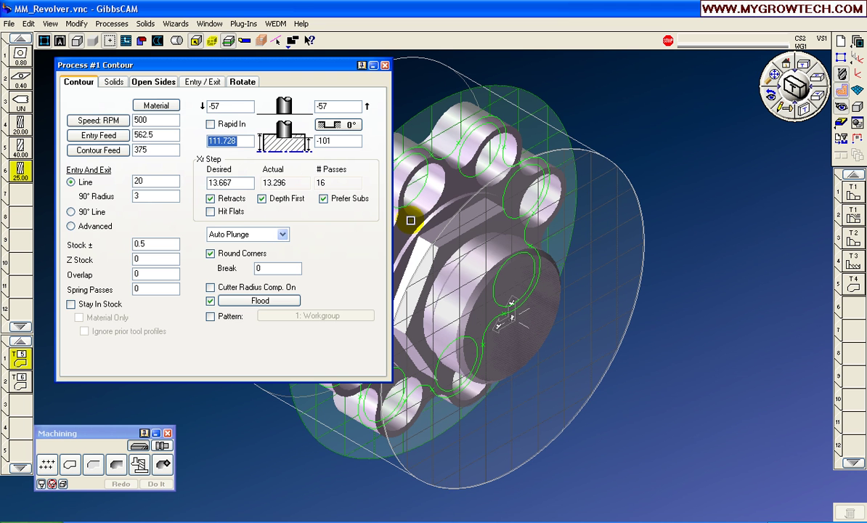
pyautogui.click(236, 82)
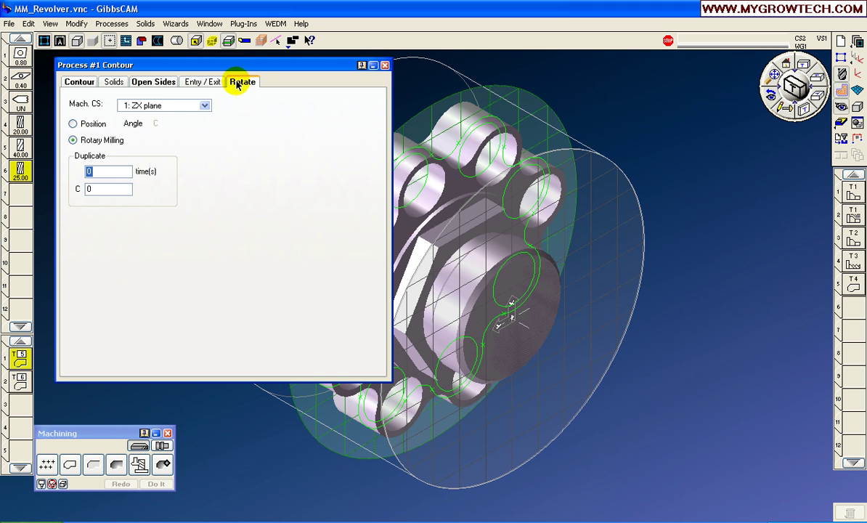
pyautogui.click(154, 108)
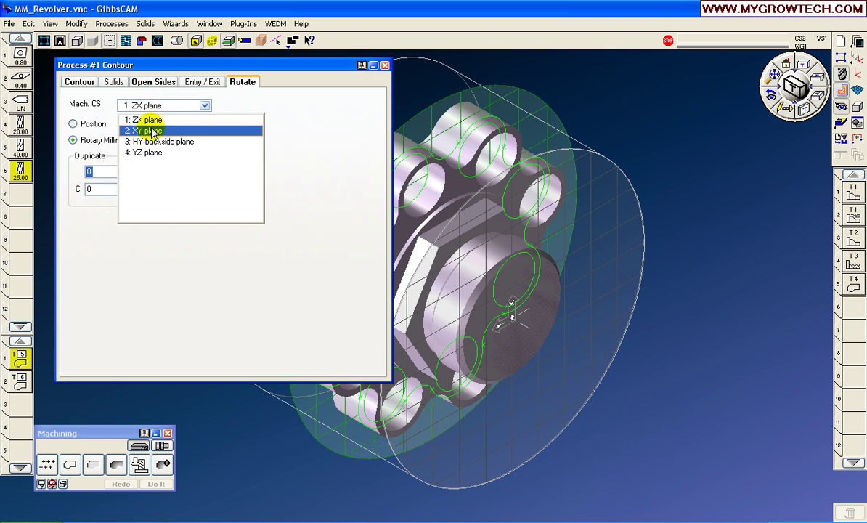
pyautogui.click(168, 134)
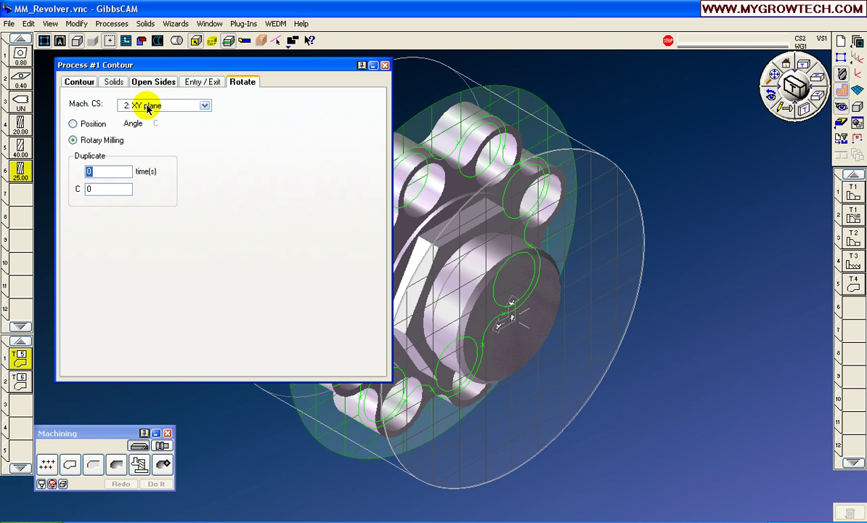
pyautogui.click(79, 83)
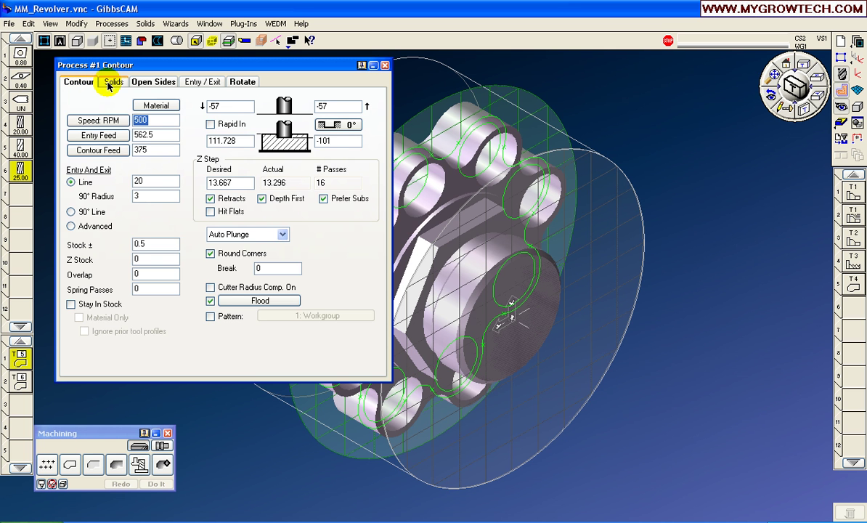
pyautogui.doubleClick(241, 141)
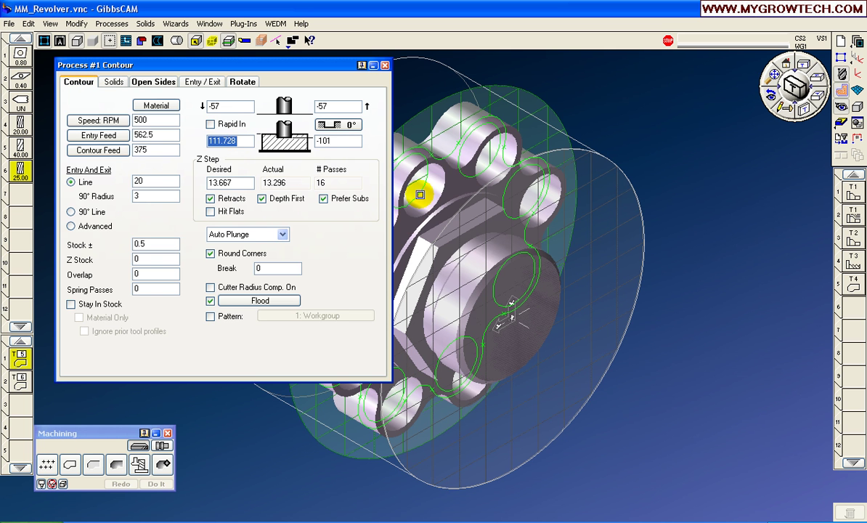
pyautogui.write('-60')
pyautogui.press('Return')
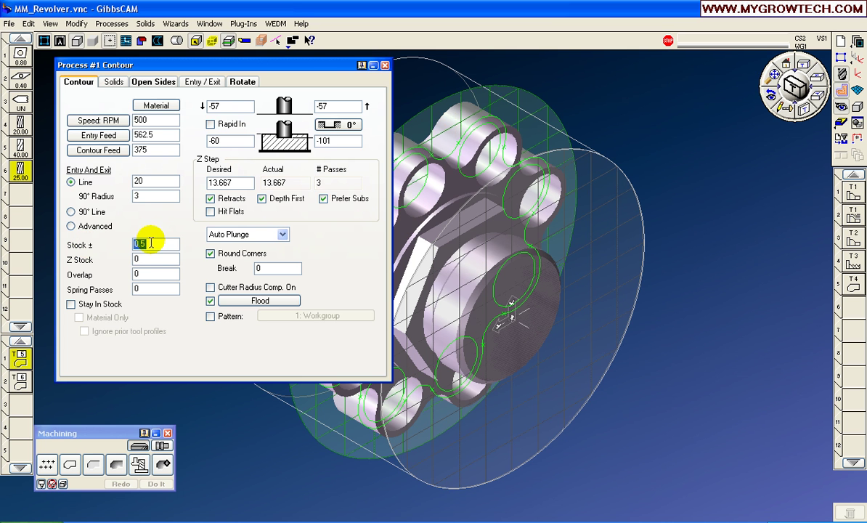
pyautogui.click(385, 66)
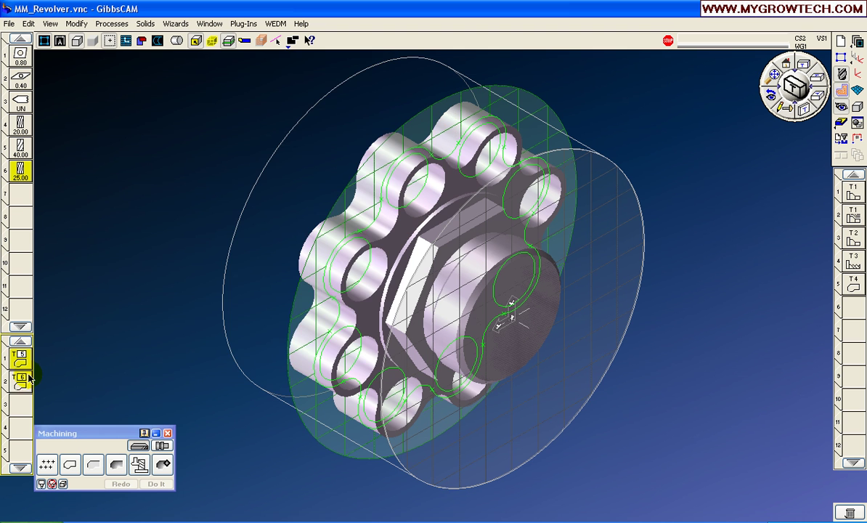
# Review Process #2's rotation settings and close it
pyautogui.doubleClick(22, 380)
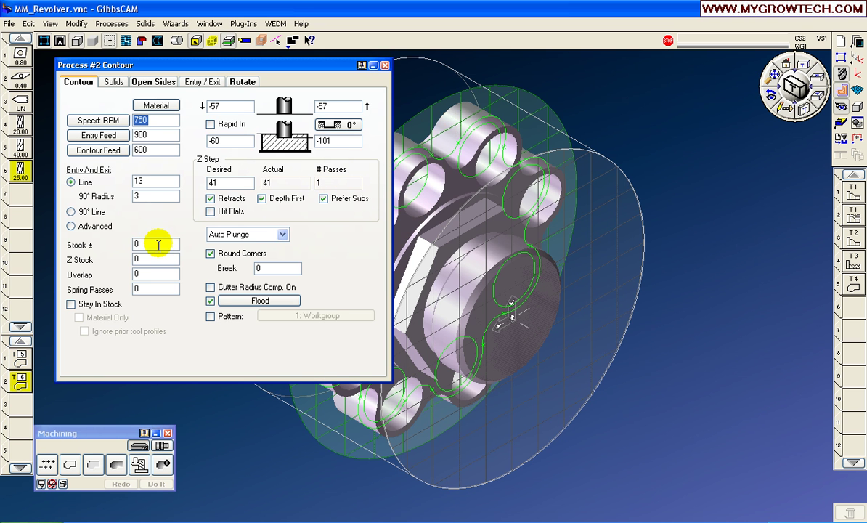
pyautogui.click(242, 80)
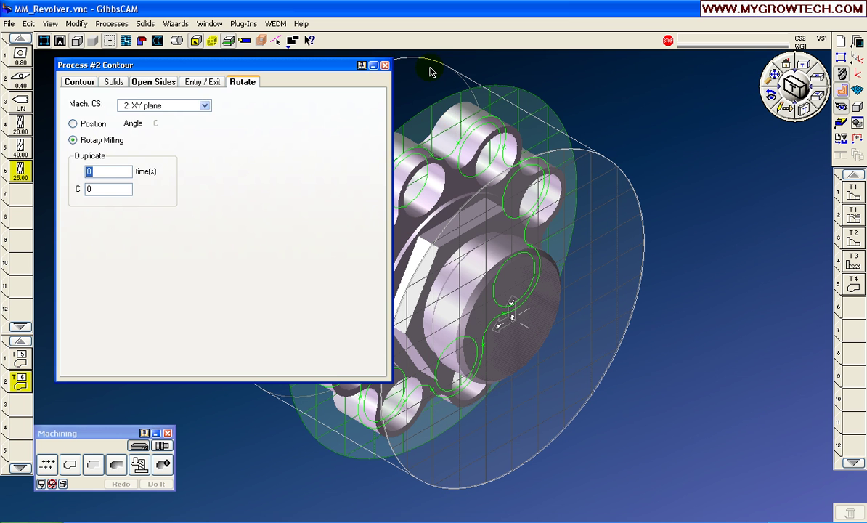
pyautogui.click(385, 65)
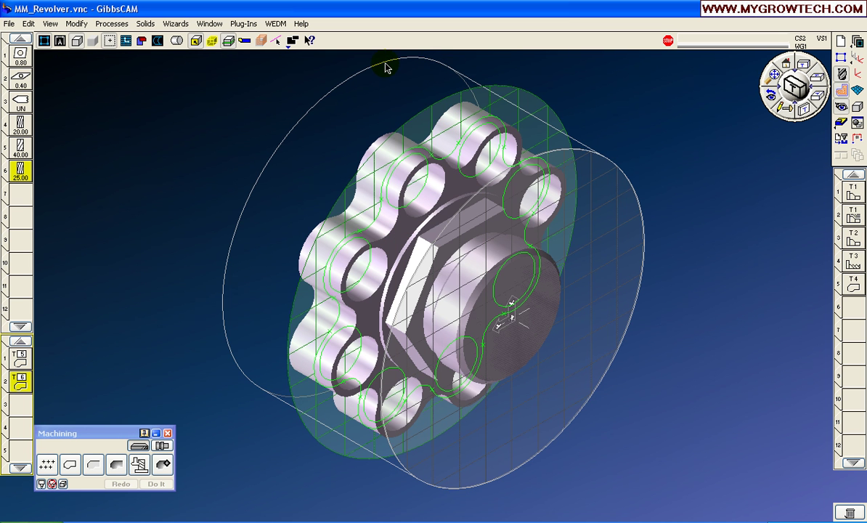
# Select the outer contour chain, generate operations 6 and 7, and enter render mode
pyautogui.click(790, 66)
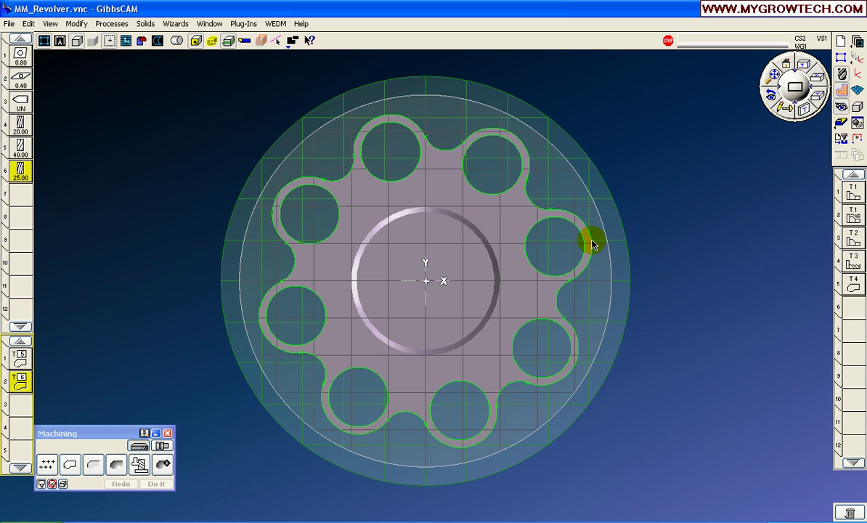
pyautogui.click(592, 243)
pyautogui.click(788, 103)
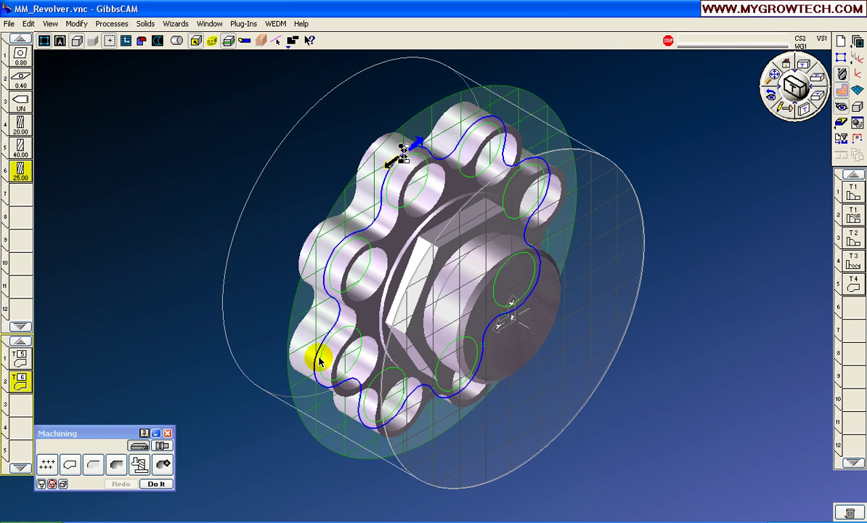
pyautogui.click(155, 484)
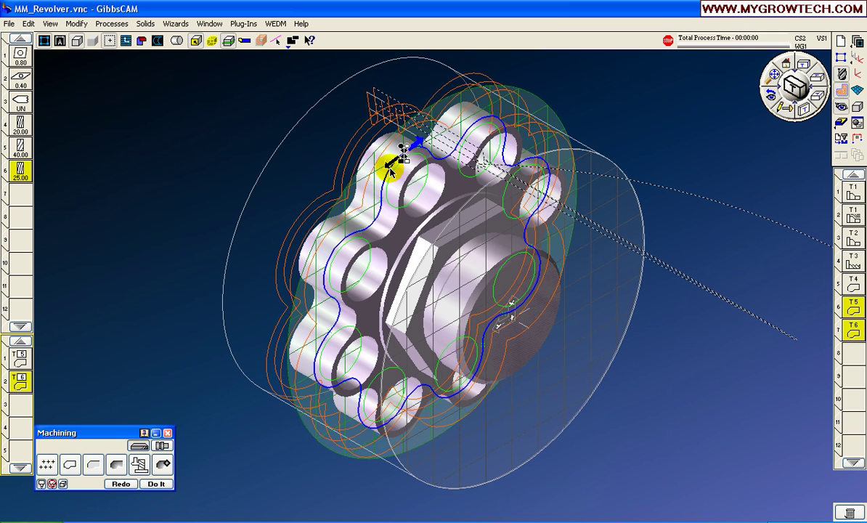
pyautogui.click(840, 124)
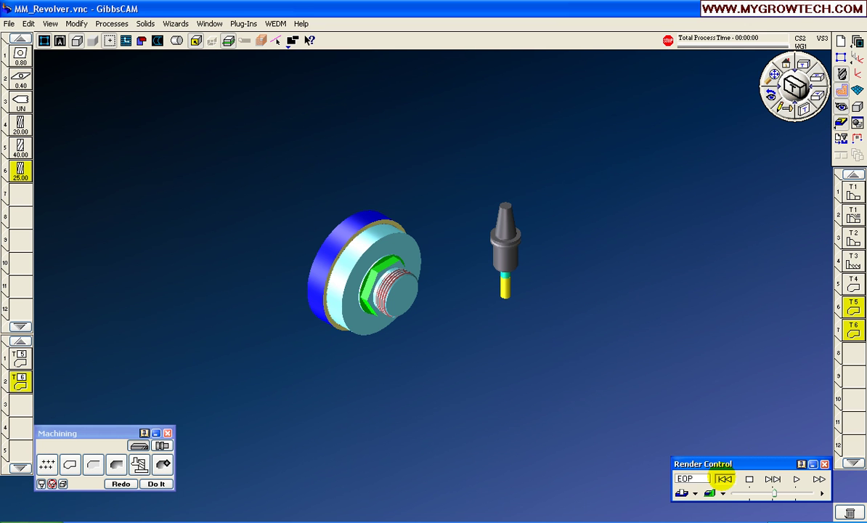
# Rewind the simulation to raw stock, zoom in on the stock, and raise playback speed
pyautogui.click(724, 478)
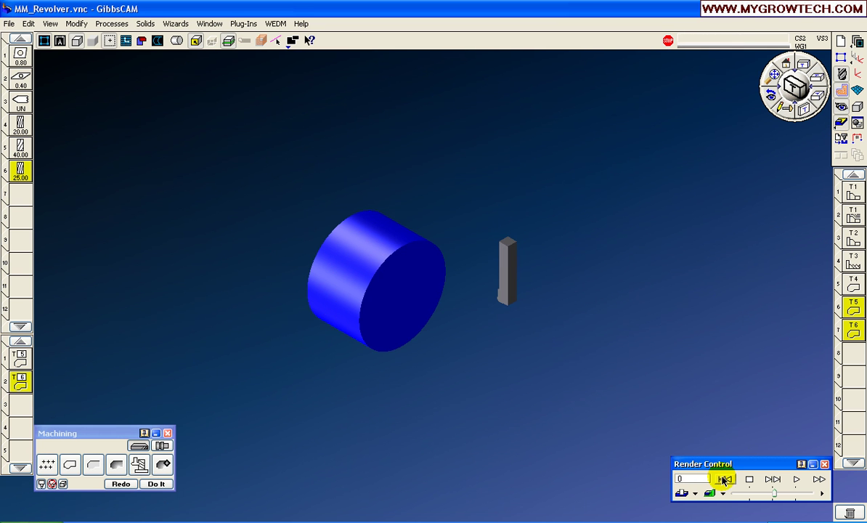
pyautogui.click(821, 494)
pyautogui.click(768, 473)
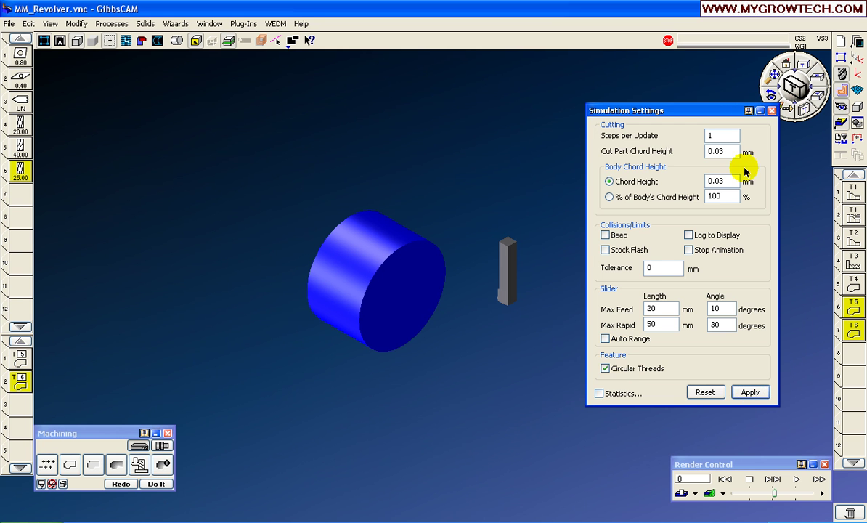
pyautogui.click(772, 111)
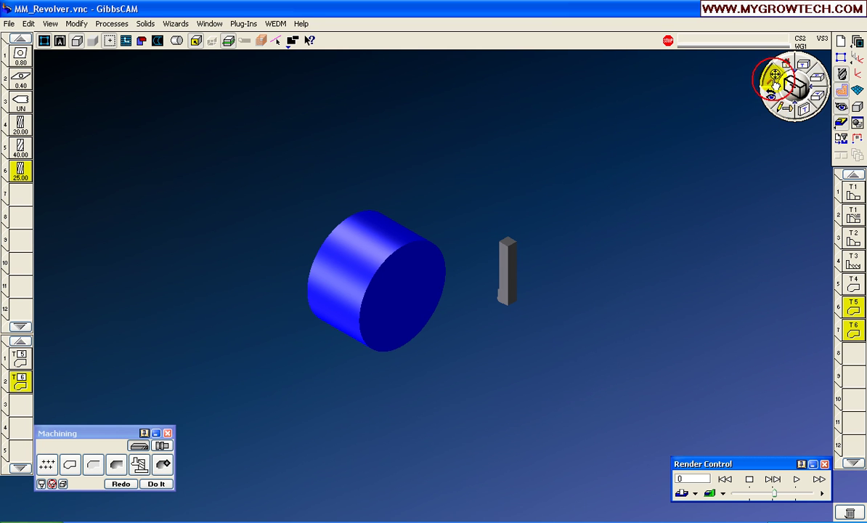
pyautogui.click(773, 76)
pyautogui.moveTo(224, 145); pyautogui.dragTo(581, 430)
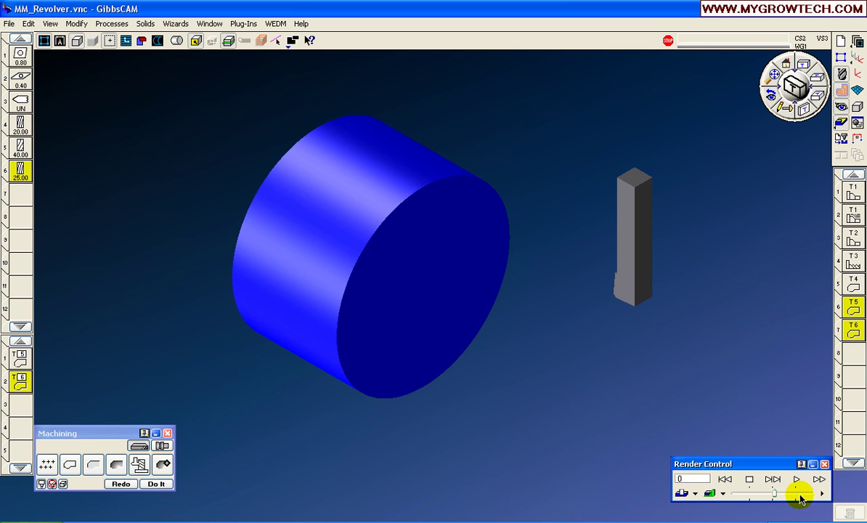
pyautogui.moveTo(774, 494); pyautogui.dragTo(813, 495)
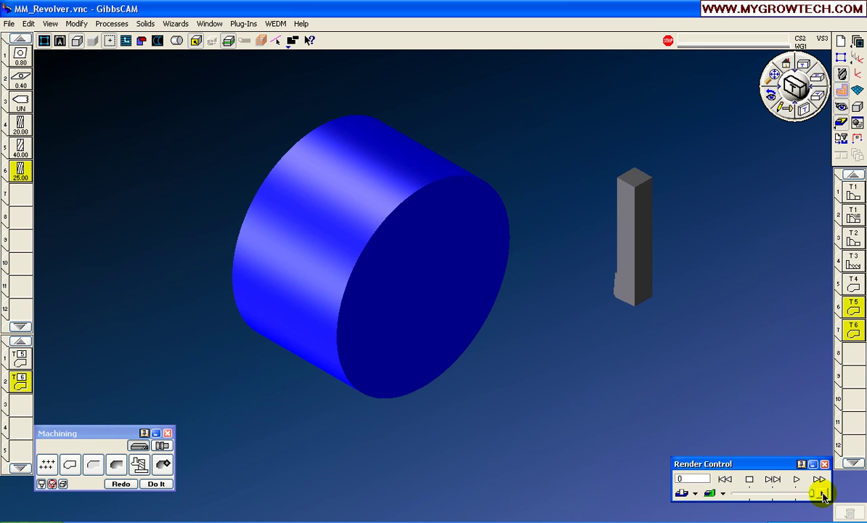
# Set the simulation to stop before operation 6 and play it
pyautogui.rightClick(814, 496)
pyautogui.click(726, 166)
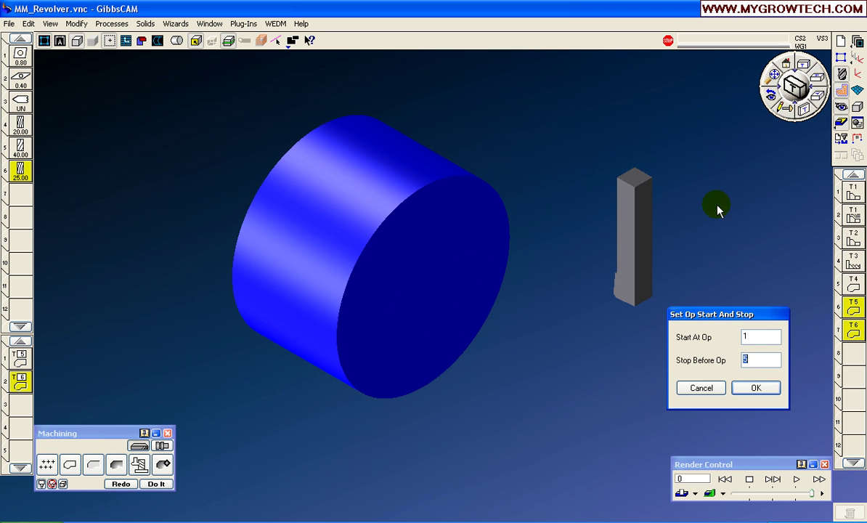
pyautogui.doubleClick(743, 359)
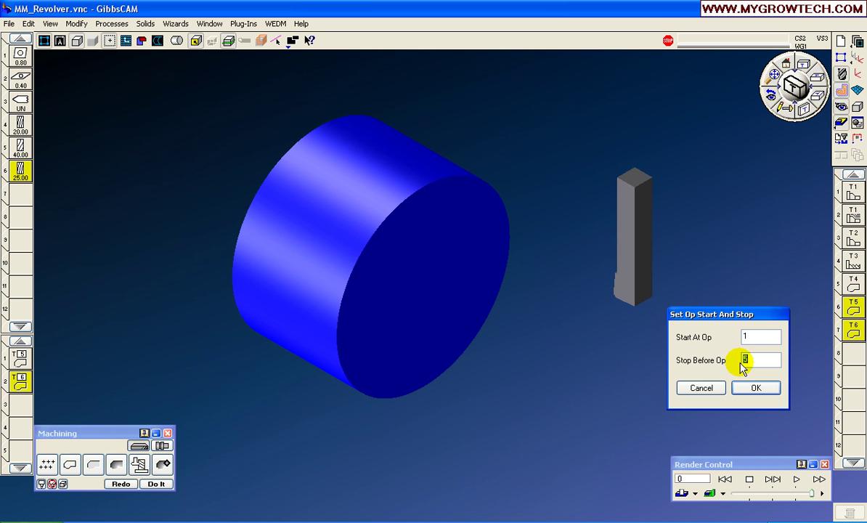
pyautogui.click(754, 391)
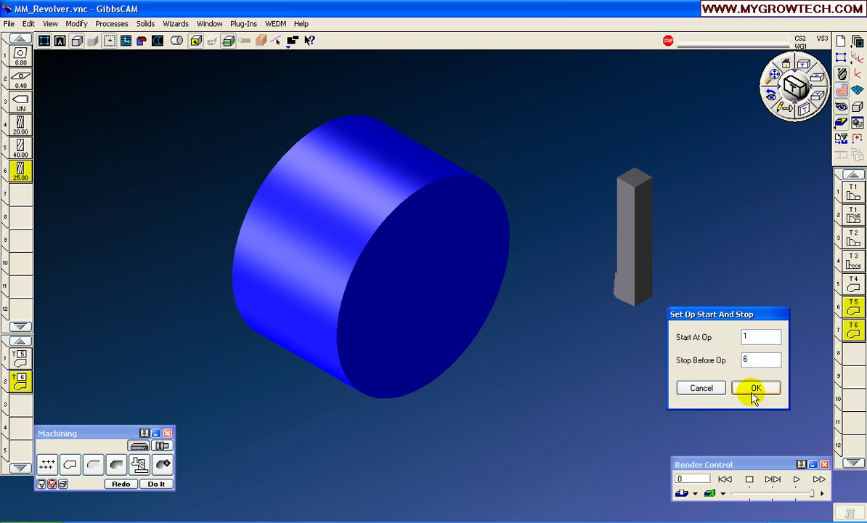
pyautogui.click(796, 479)
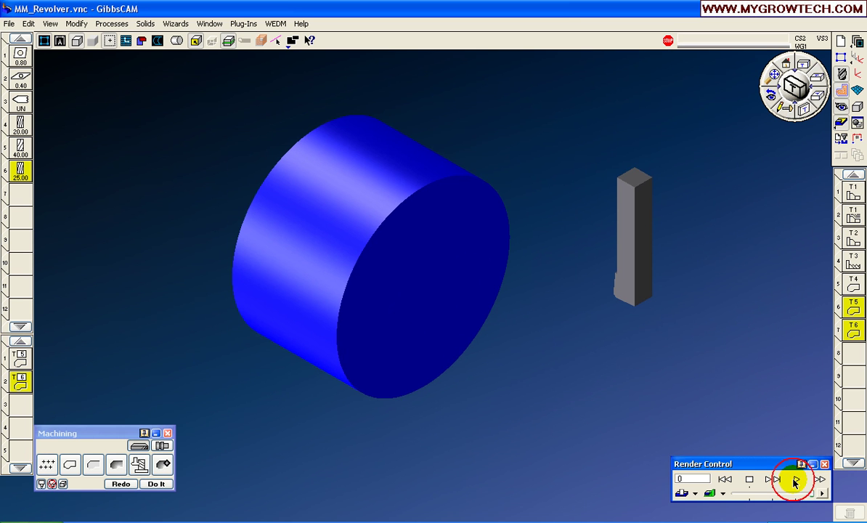
pyautogui.click(798, 480)
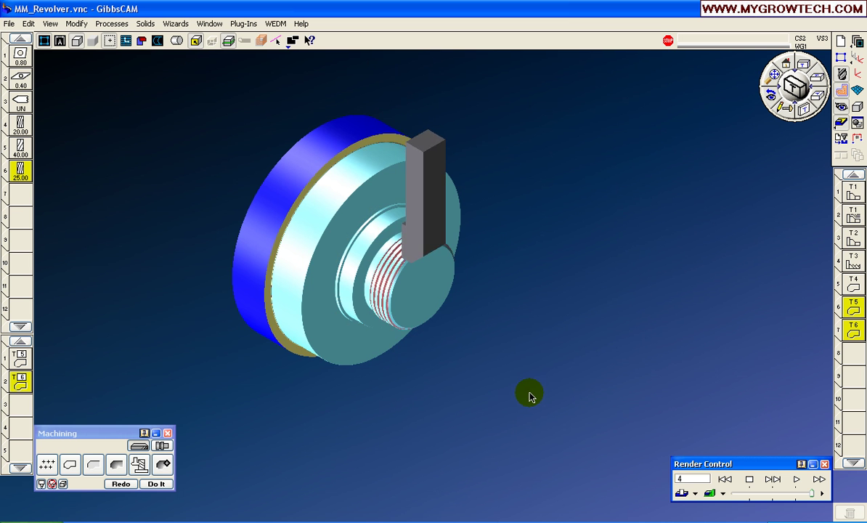
# Inspect the threaded end from side and isometric views, then zoom out to the whole part
pyautogui.click(353, 224)
pyautogui.scroll(3, 480, 344)
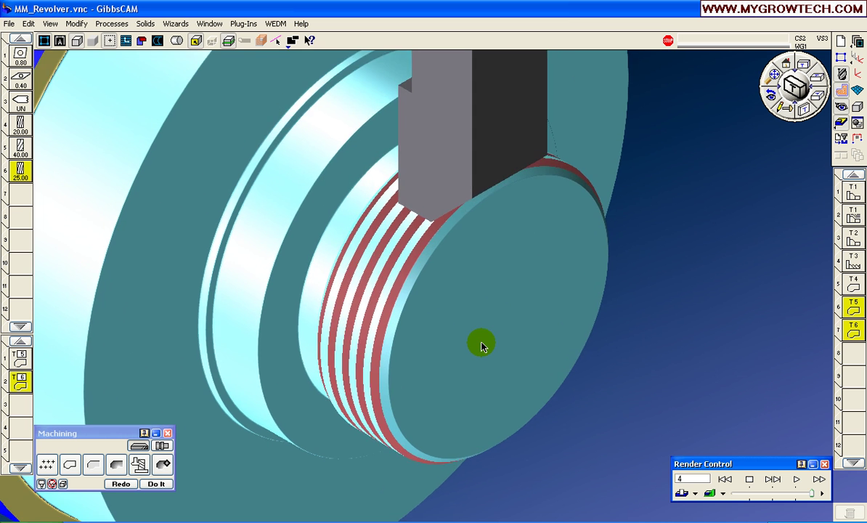
pyautogui.moveTo(480, 344); pyautogui.dragTo(813, 266, button='middle')
pyautogui.click(804, 72)
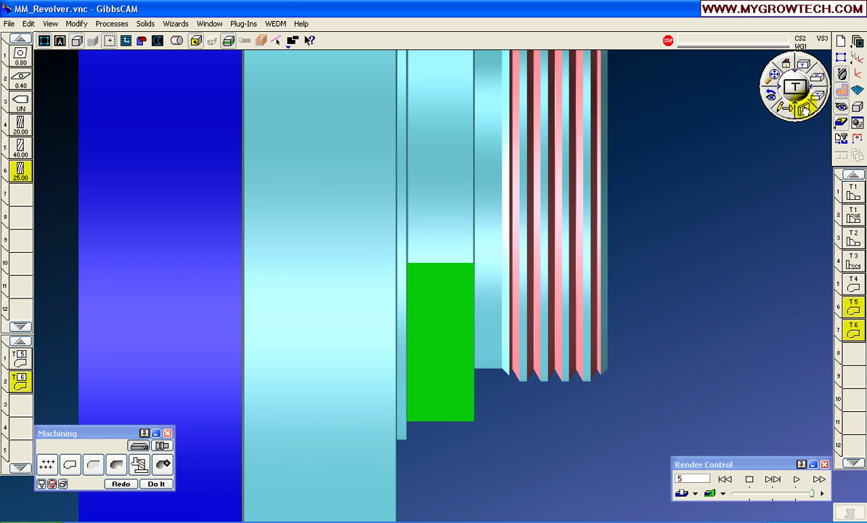
pyautogui.click(799, 106)
pyautogui.click(771, 80)
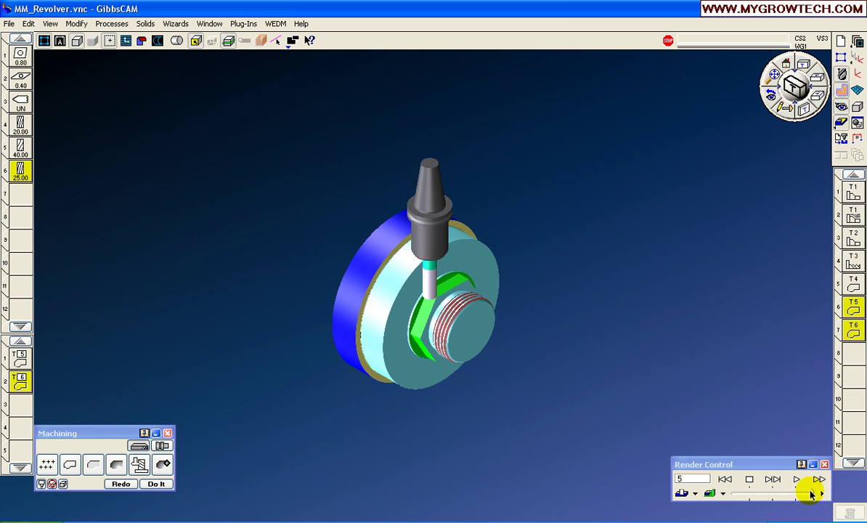
# Slow the playback and resume it to end of program, zooming in on a milled lobe
pyautogui.moveTo(812, 498); pyautogui.dragTo(803, 498)
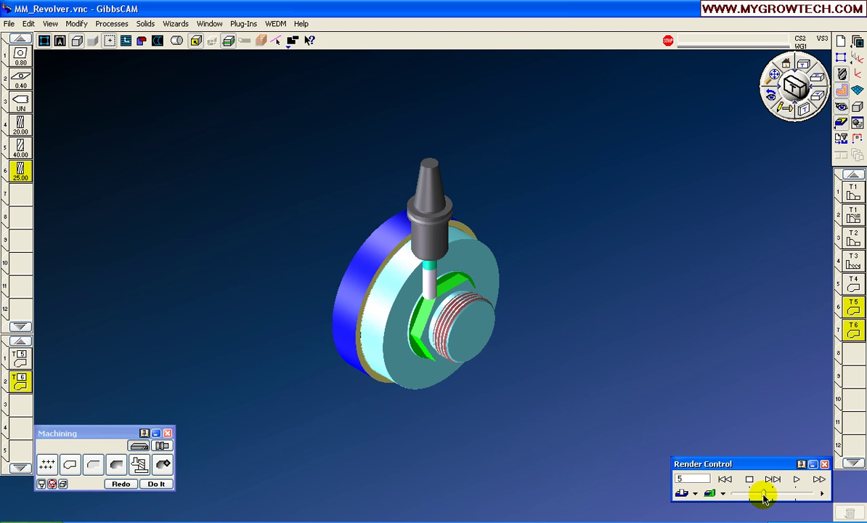
pyautogui.click(796, 480)
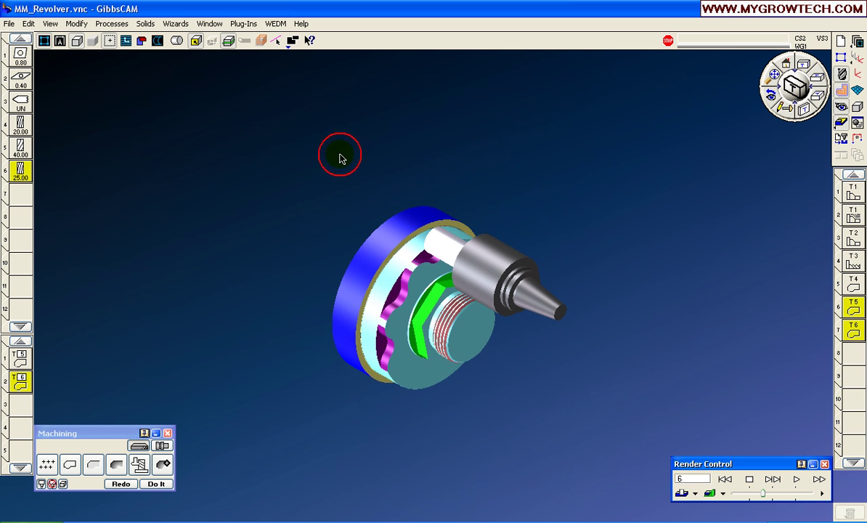
pyautogui.moveTo(340, 155); pyautogui.dragTo(601, 443)
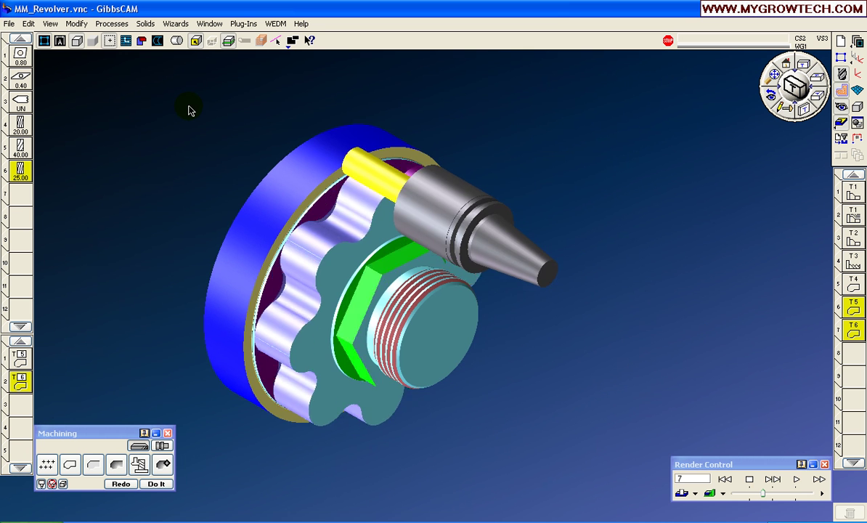
pyautogui.moveTo(190, 109); pyautogui.dragTo(430, 343)
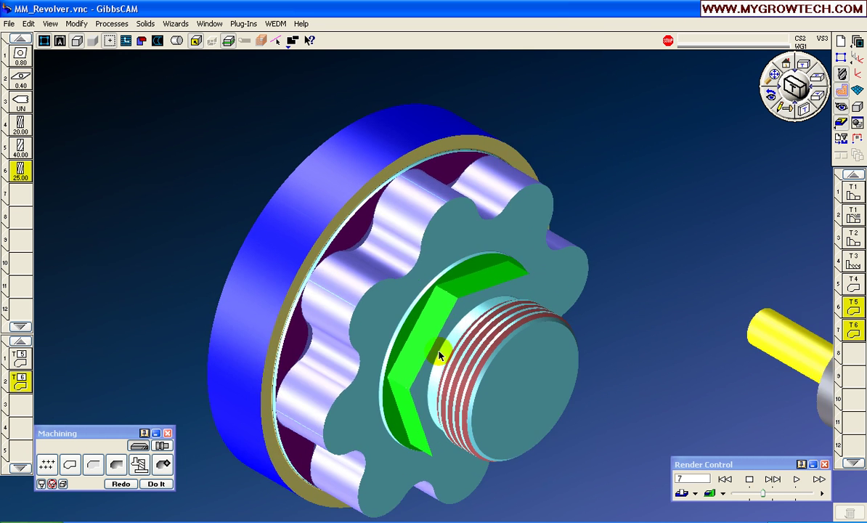
pyautogui.moveTo(332, 303); pyautogui.dragTo(459, 397)
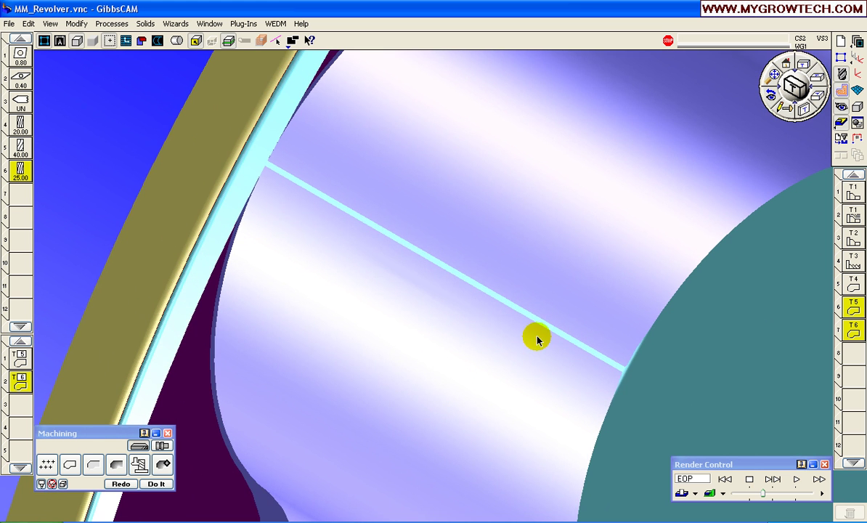
# Zoom out to the whole part and review roughing operation 2's process settings
pyautogui.click(804, 90)
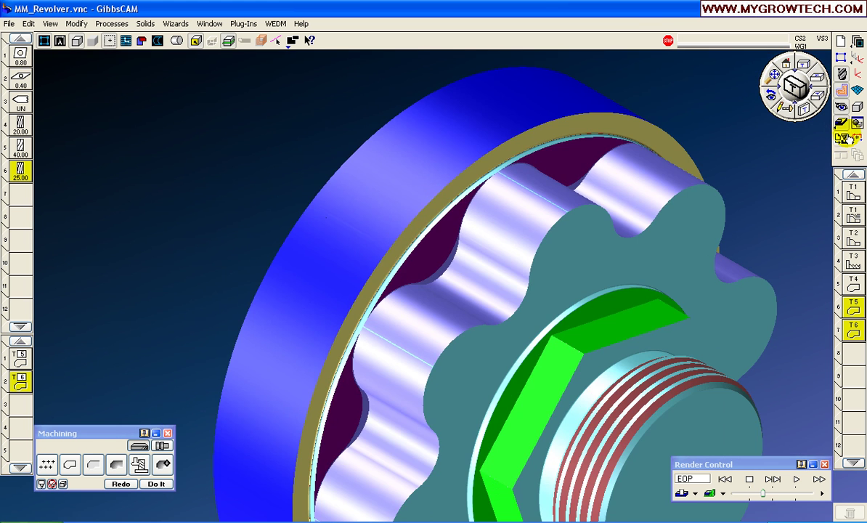
pyautogui.click(843, 125)
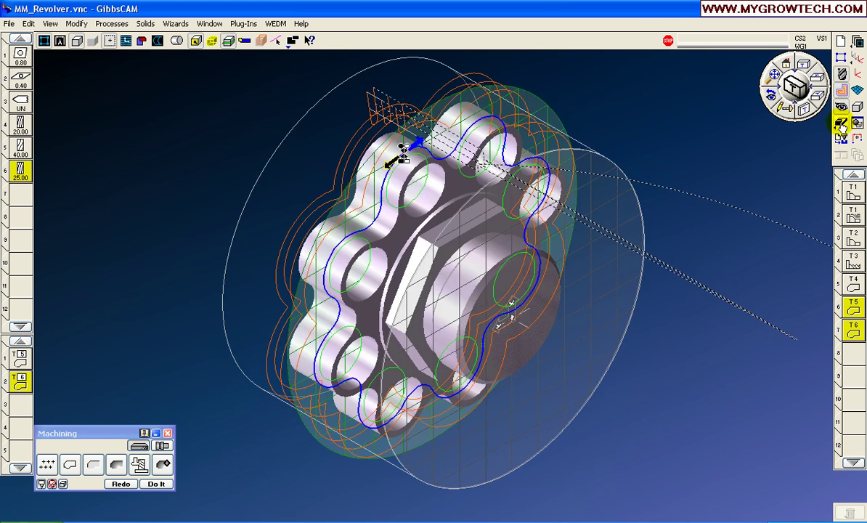
pyautogui.click(855, 221)
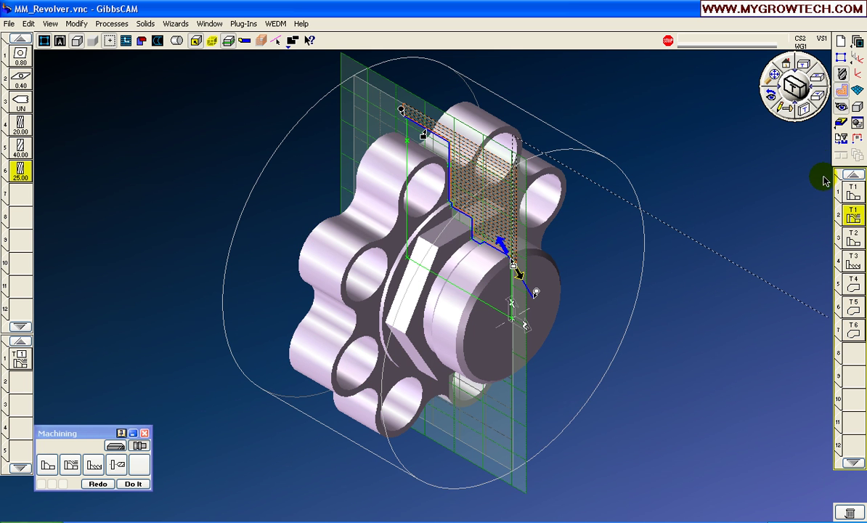
pyautogui.doubleClick(21, 358)
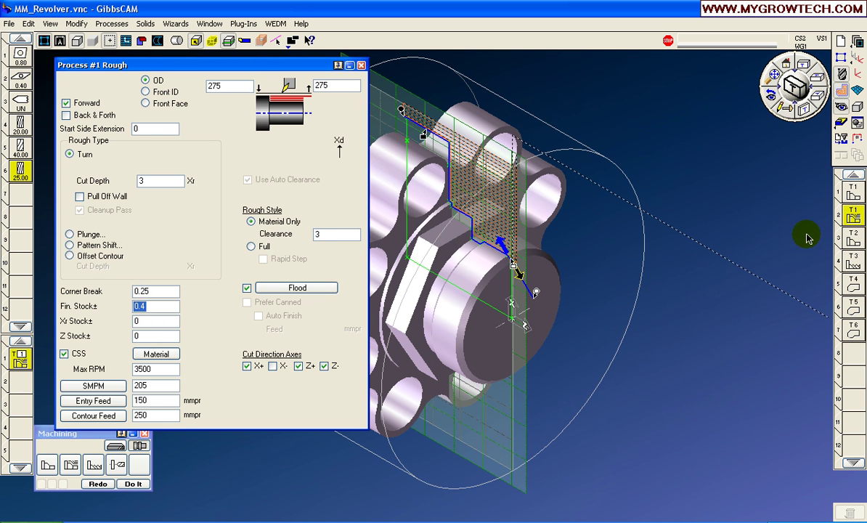
# Move the start point of contour operations 3 and 4 to the right edge and redo their toolpaths
pyautogui.click(852, 241)
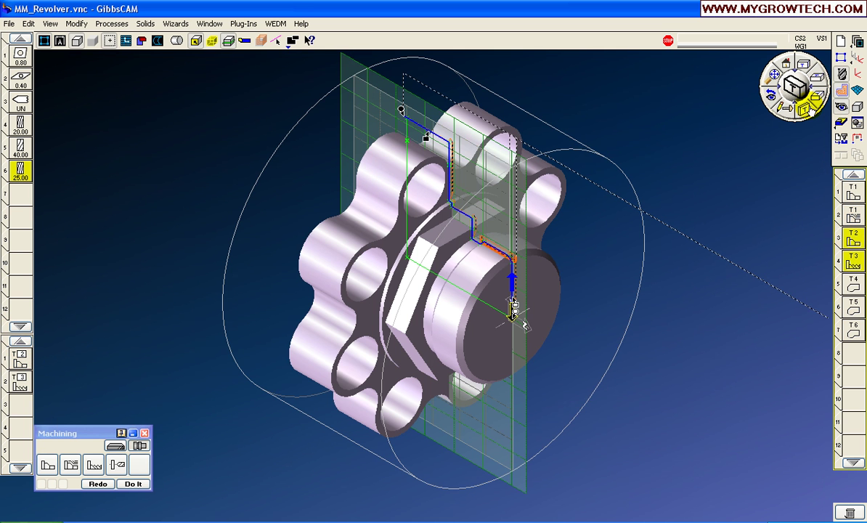
pyautogui.click(787, 72)
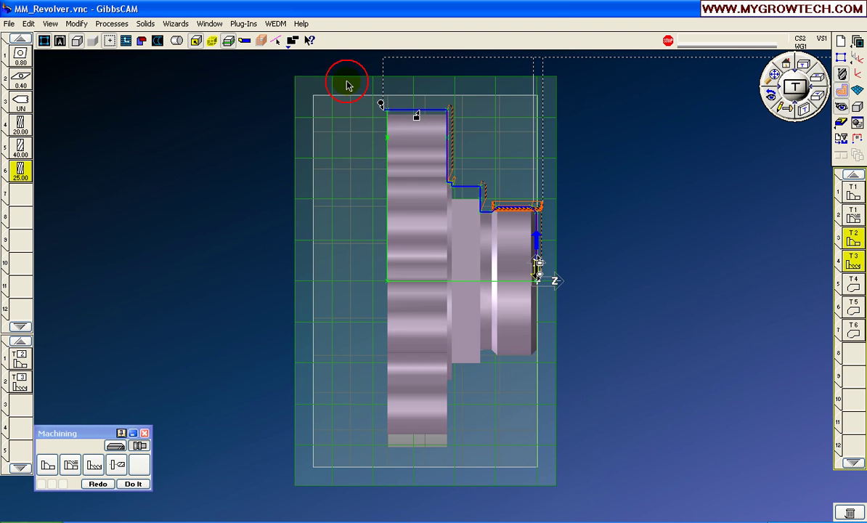
pyautogui.moveTo(344, 84); pyautogui.dragTo(479, 197)
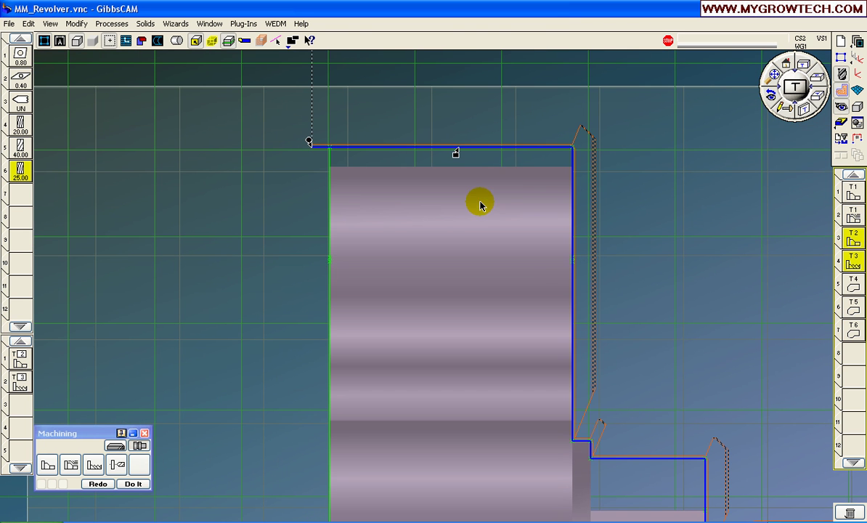
pyautogui.doubleClick(22, 363)
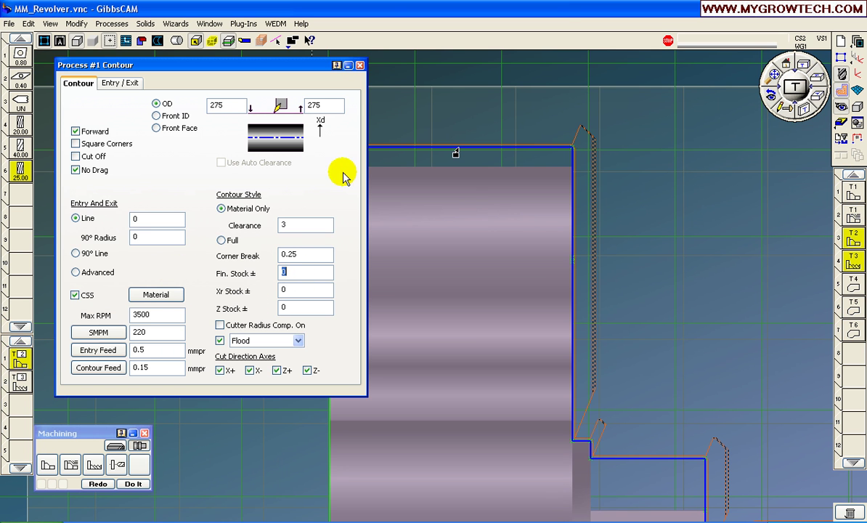
pyautogui.click(361, 66)
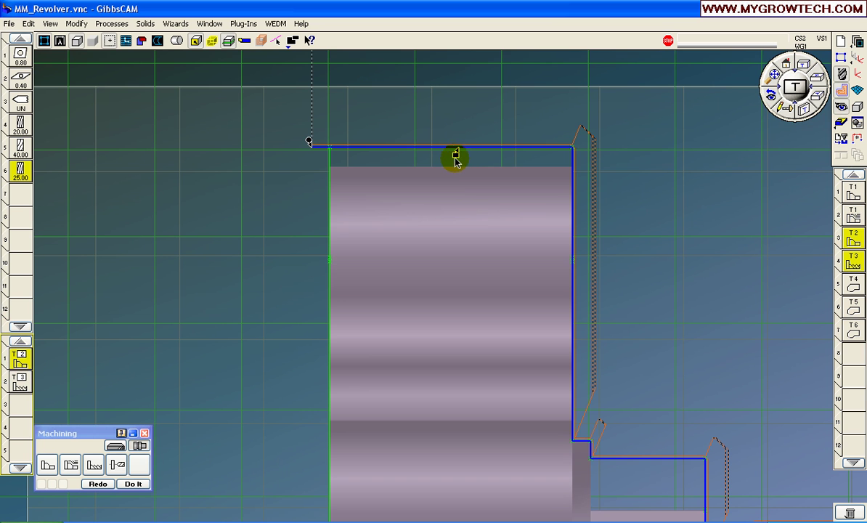
pyautogui.click(571, 202)
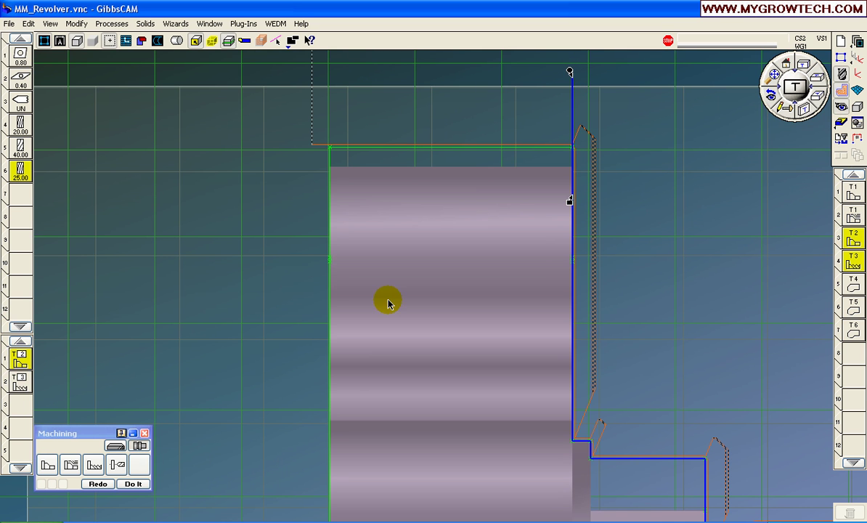
pyautogui.click(98, 484)
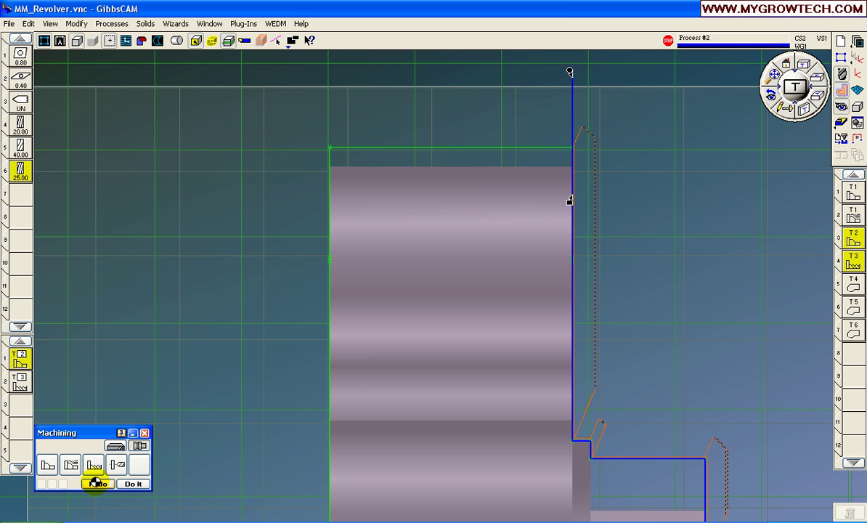
pyautogui.click(804, 117)
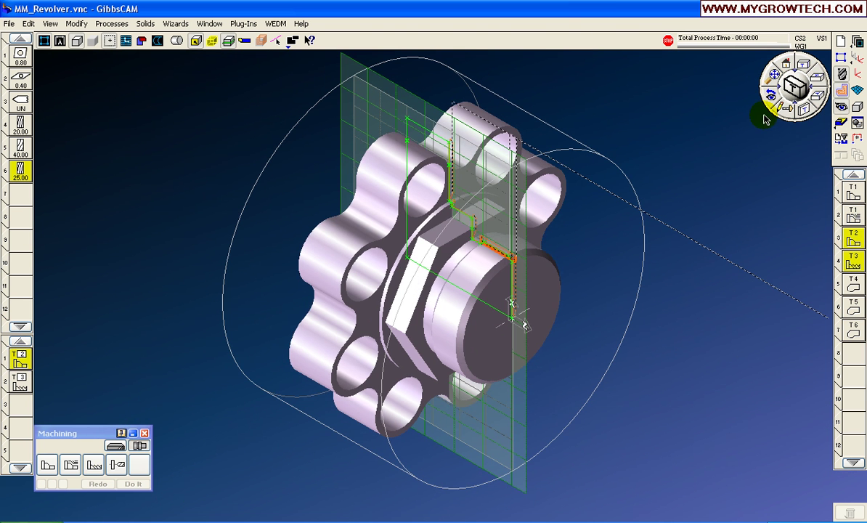
# Open the render simulation at higher speed and play through the remaining operations
pyautogui.click(843, 123)
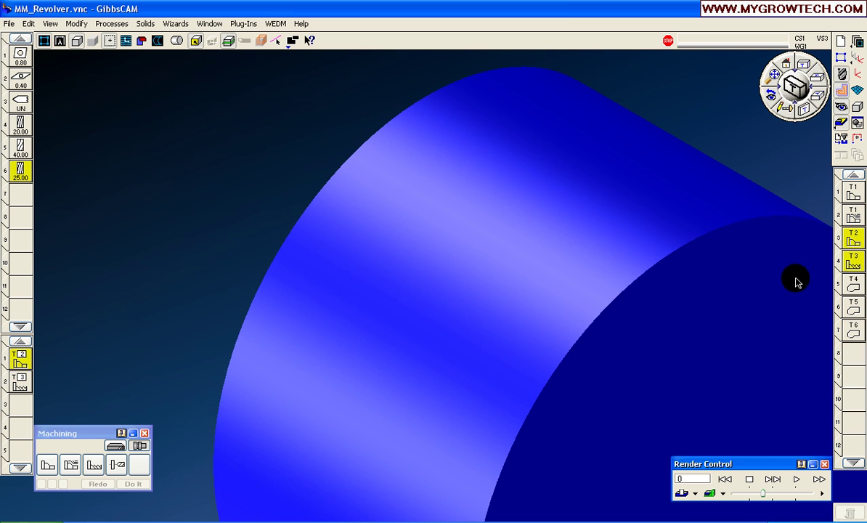
pyautogui.click(786, 64)
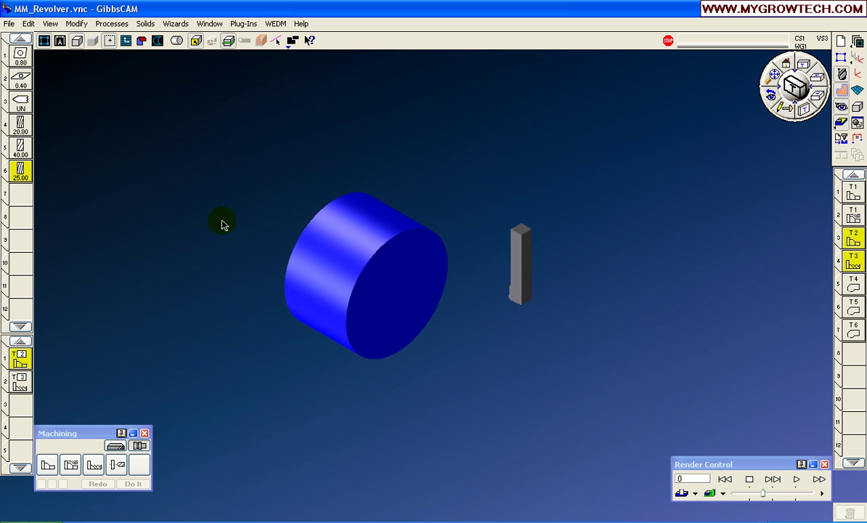
pyautogui.scroll(5, 600, 420)
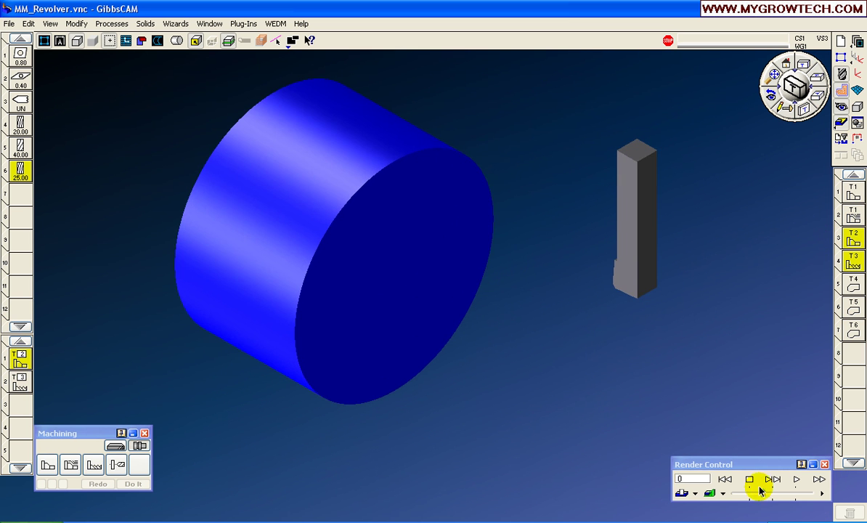
pyautogui.moveTo(763, 498); pyautogui.dragTo(826, 501)
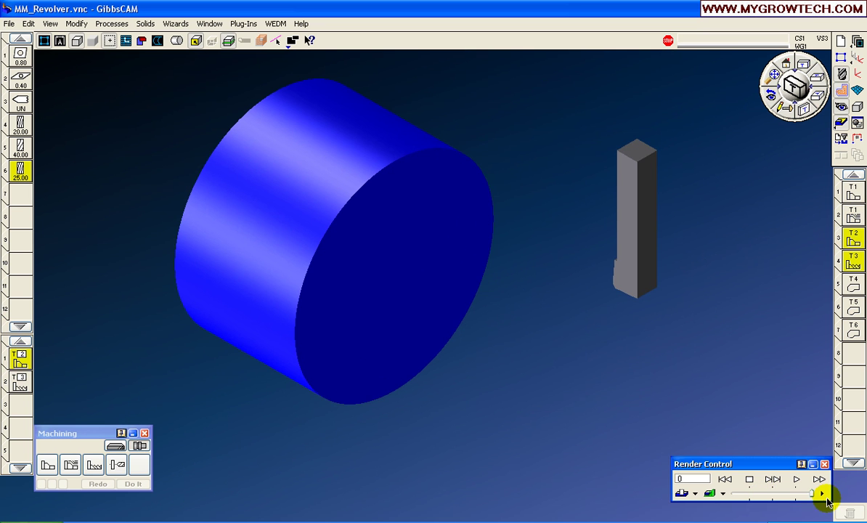
pyautogui.click(796, 478)
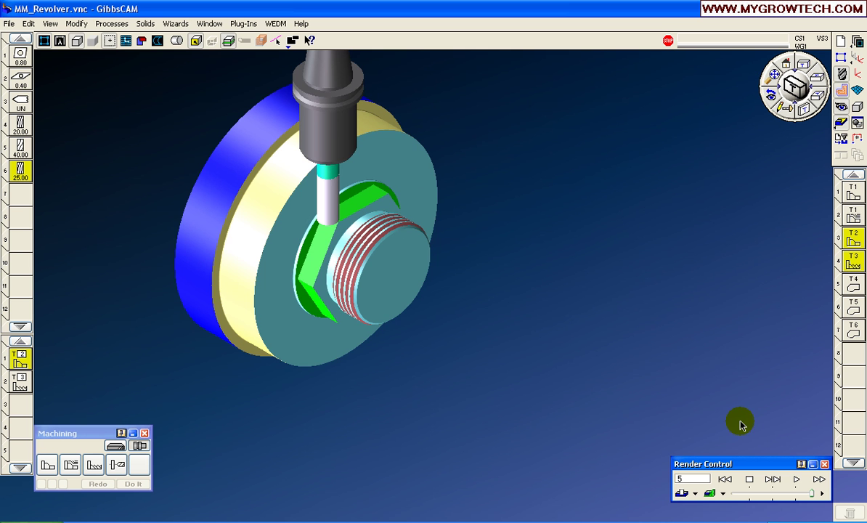
pyautogui.click(794, 480)
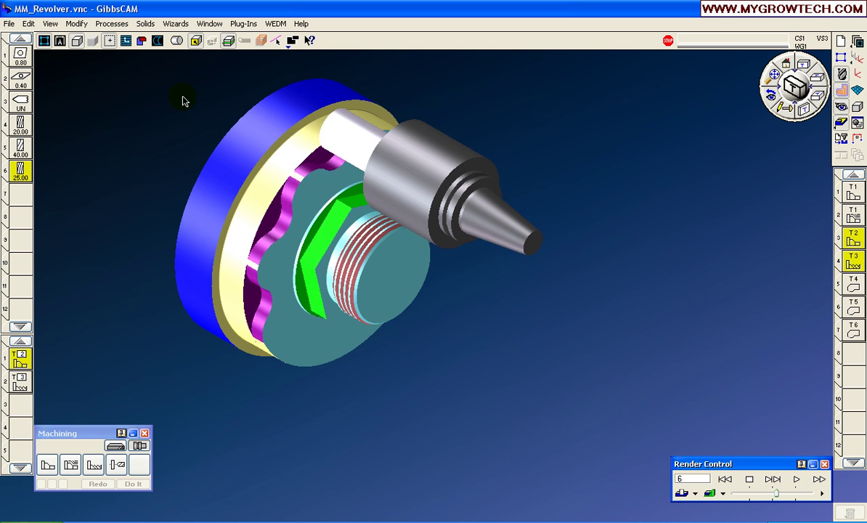
# Zoom in on the cut lobes, then reset to the full isometric view
pyautogui.moveTo(175, 88); pyautogui.dragTo(550, 422)
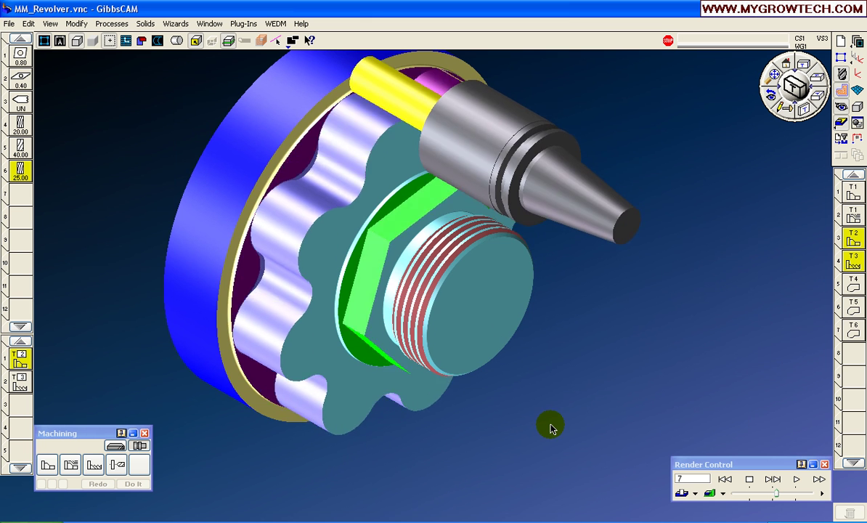
pyautogui.moveTo(184, 124); pyautogui.dragTo(492, 393)
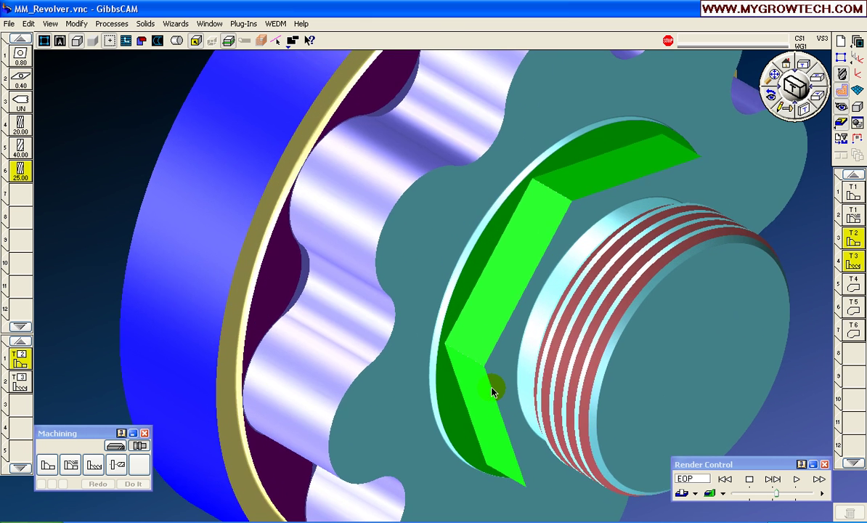
pyautogui.moveTo(267, 107); pyautogui.dragTo(382, 276)
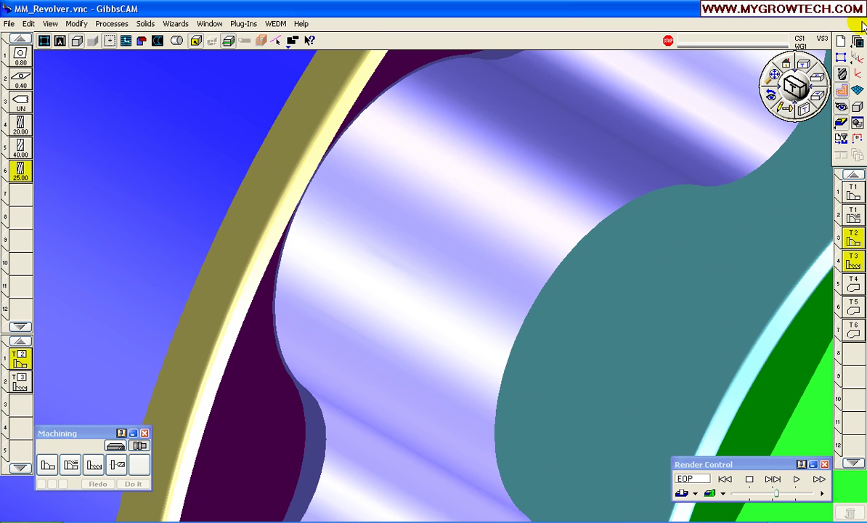
pyautogui.click(777, 72)
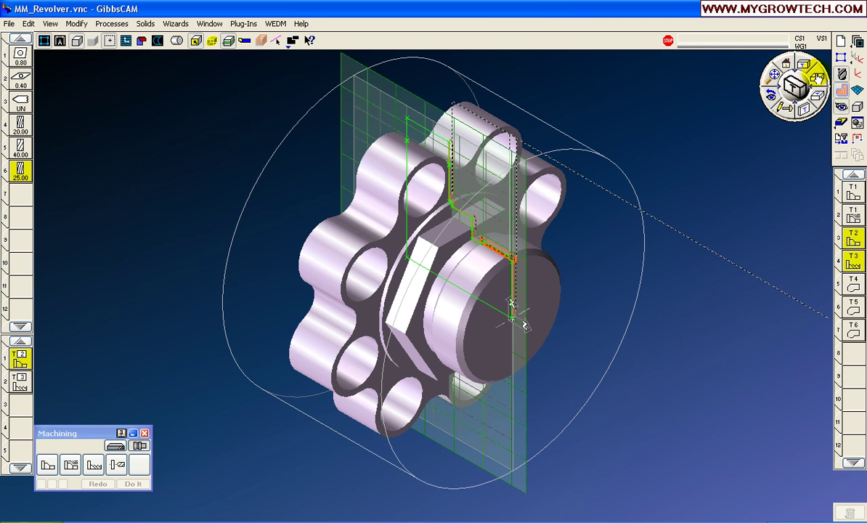
# Load the Revolver '06) Drill BCD.PRC' process, defining tool 7 as a 40.00 drill
pyautogui.click(818, 83)
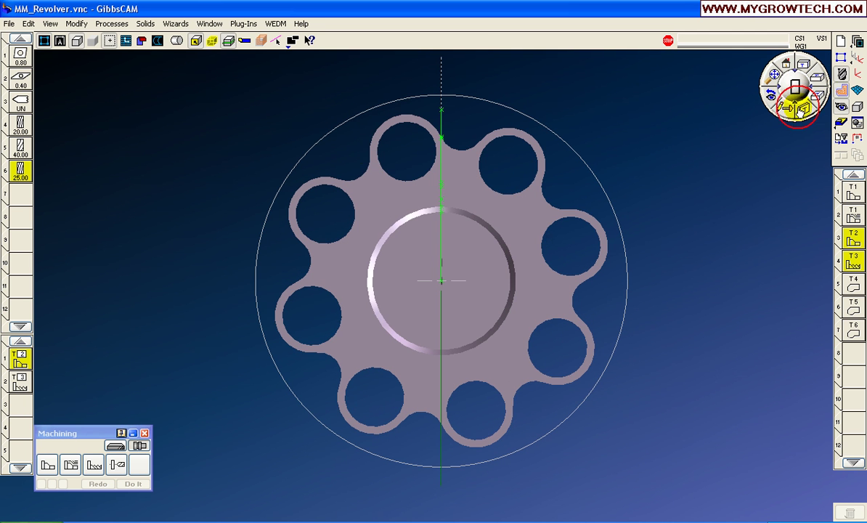
pyautogui.click(800, 109)
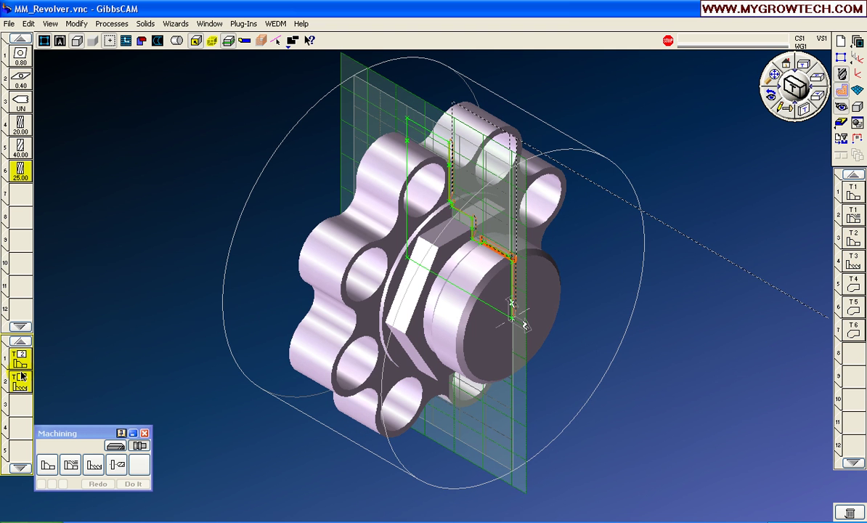
pyautogui.click(110, 25)
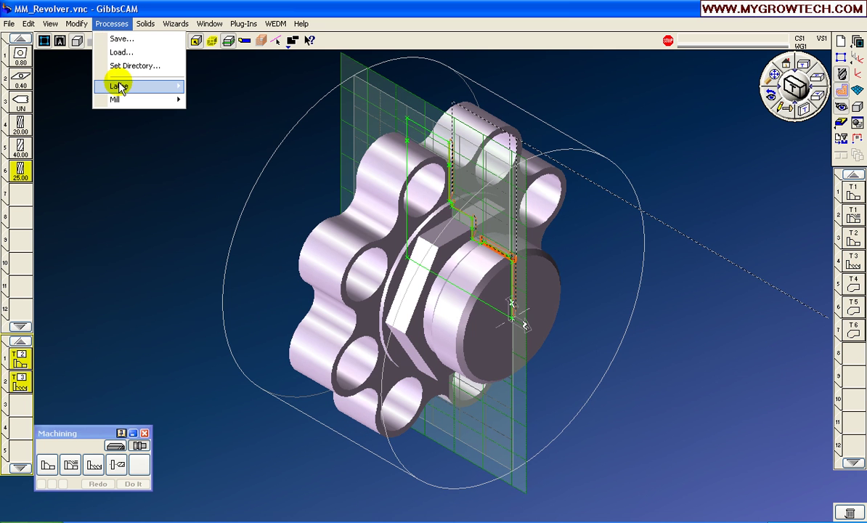
pyautogui.moveTo(119, 87)
pyautogui.moveTo(216, 113)
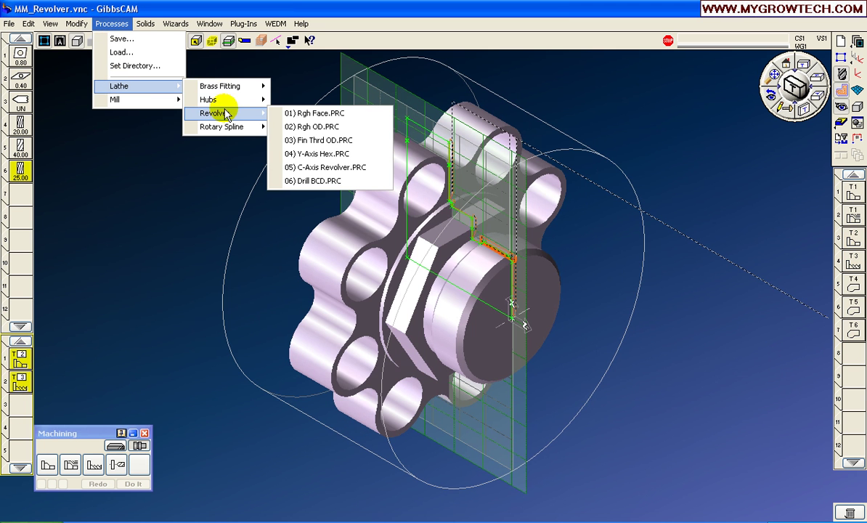
pyautogui.click(346, 181)
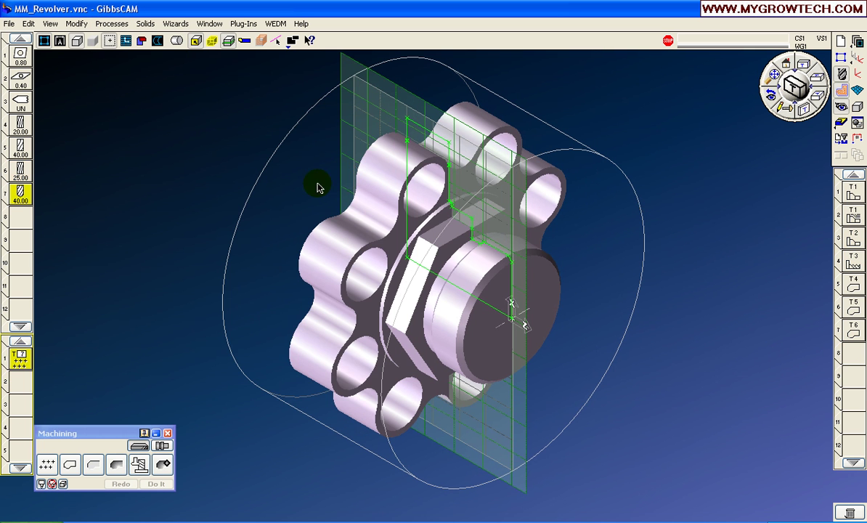
pyautogui.doubleClick(20, 197)
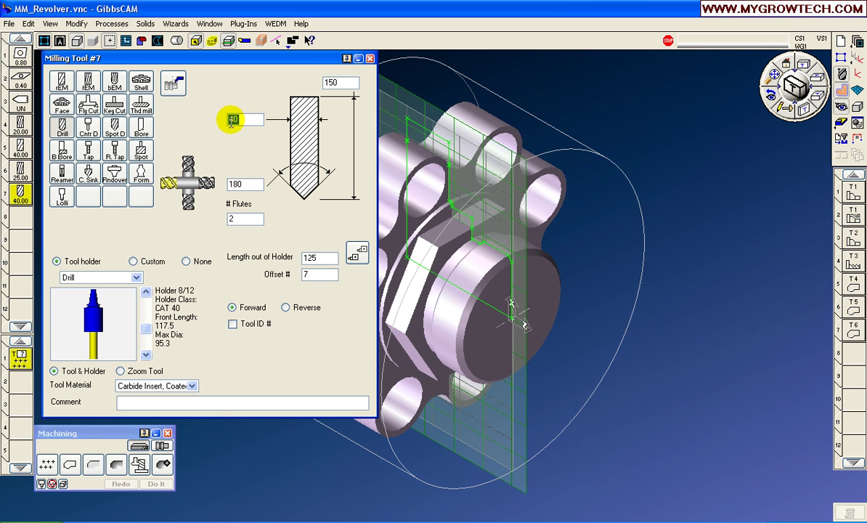
pyautogui.click(369, 58)
pyautogui.click(251, 28)
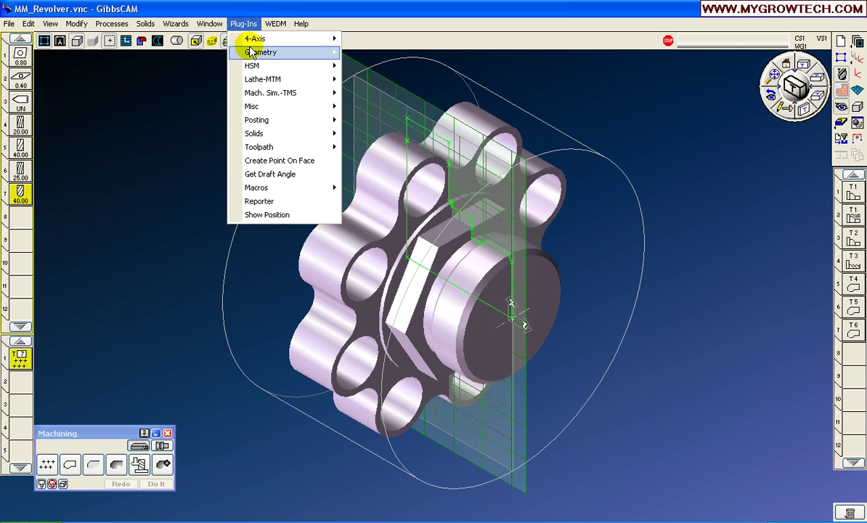
pyautogui.click(284, 216)
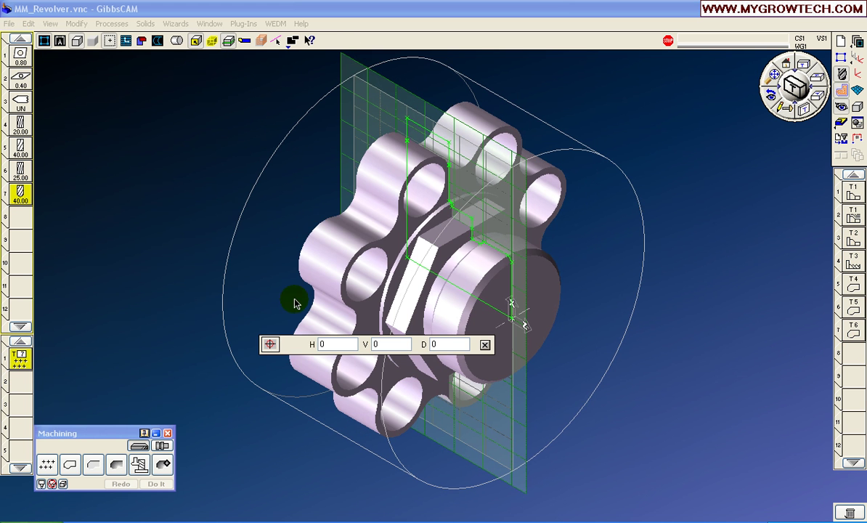
pyautogui.moveTo(299, 353); pyautogui.dragTo(182, 125)
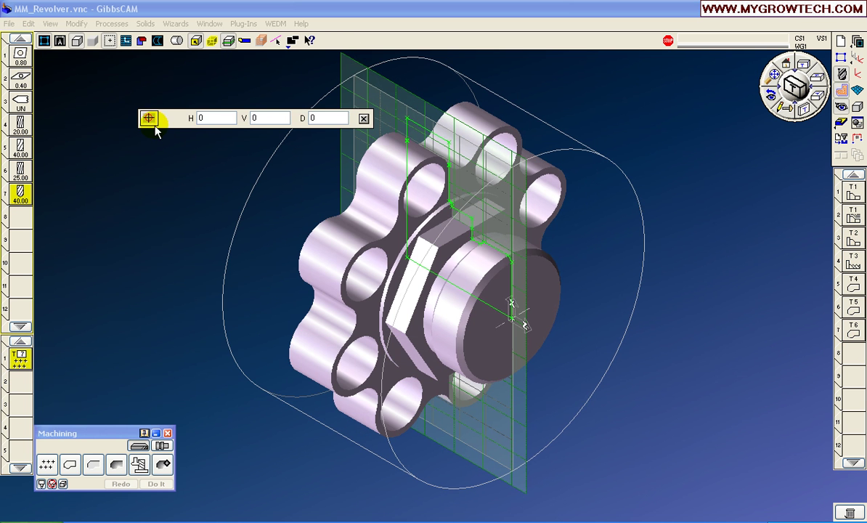
pyautogui.click(148, 118)
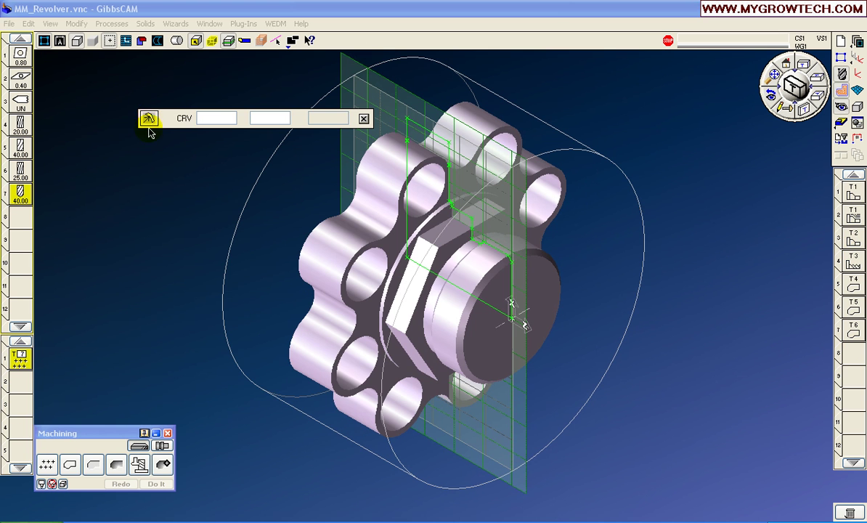
pyautogui.click(544, 197)
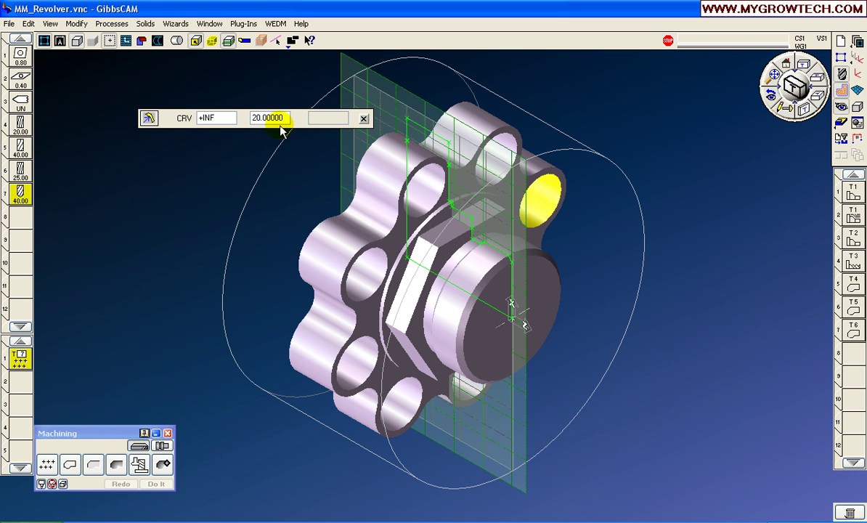
pyautogui.click(364, 119)
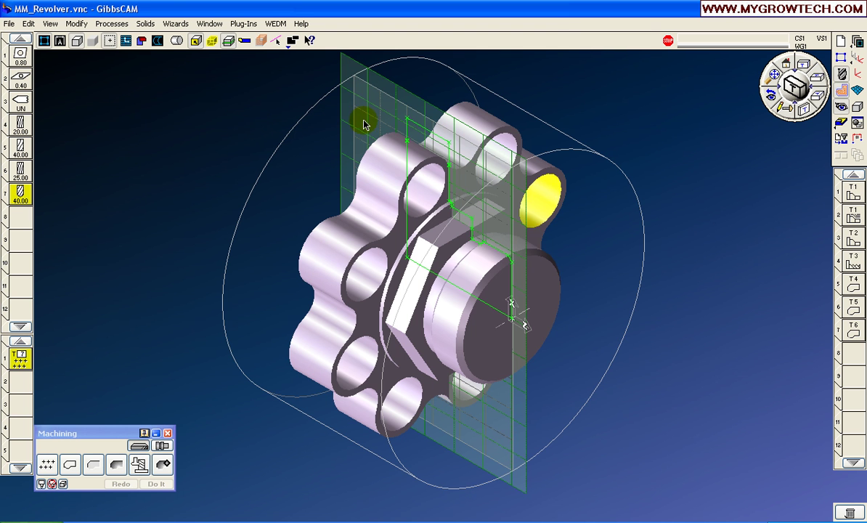
pyautogui.click(254, 129)
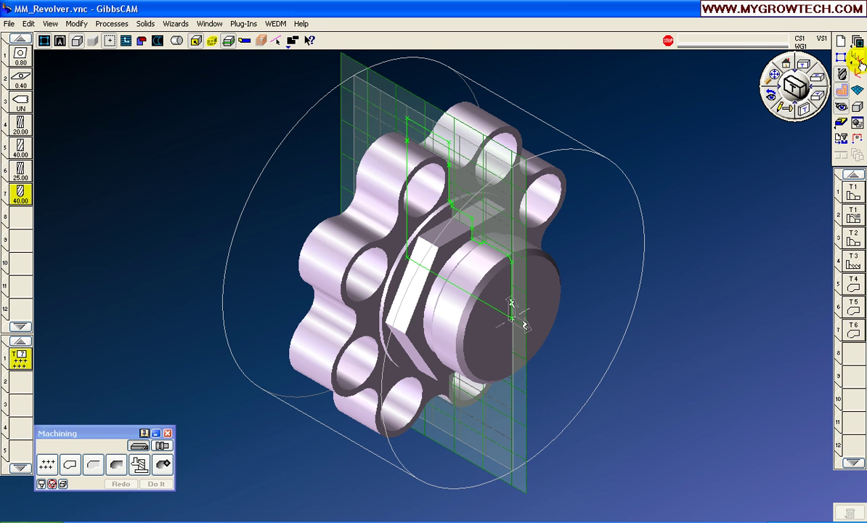
# Make the XY plane the active coordinate system
pyautogui.click(858, 60)
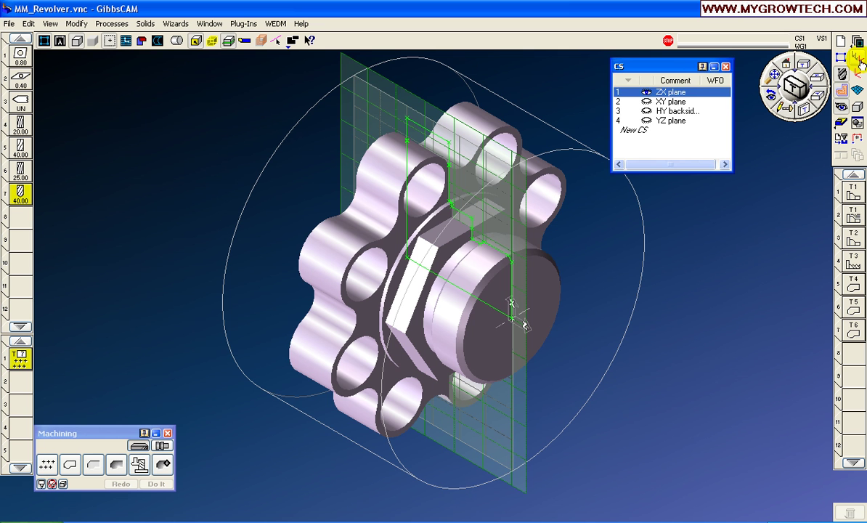
pyautogui.click(671, 102)
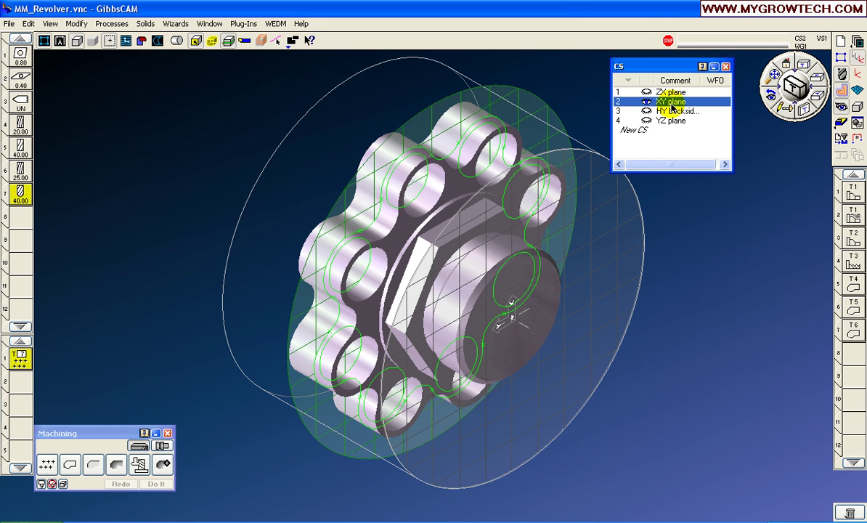
pyautogui.click(726, 67)
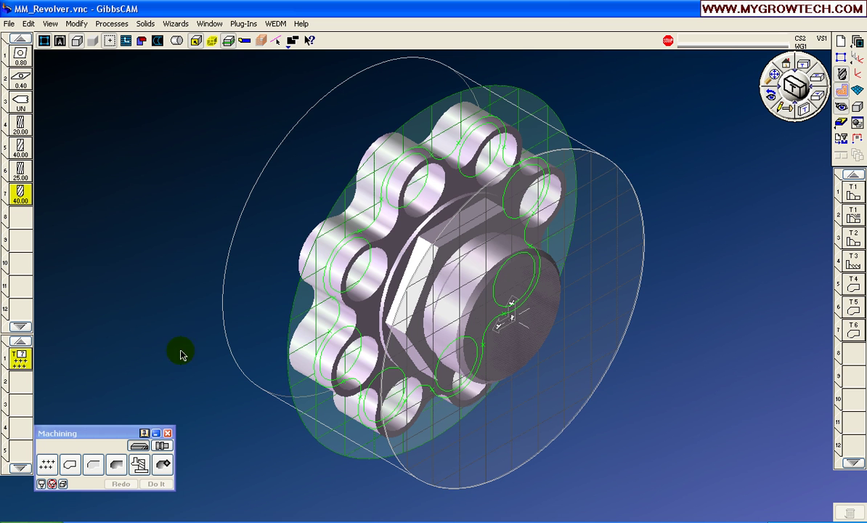
# Set the Holes process to Rotary Milling in Mach. CS 2: XY plane and select the top hole
pyautogui.doubleClick(20, 361)
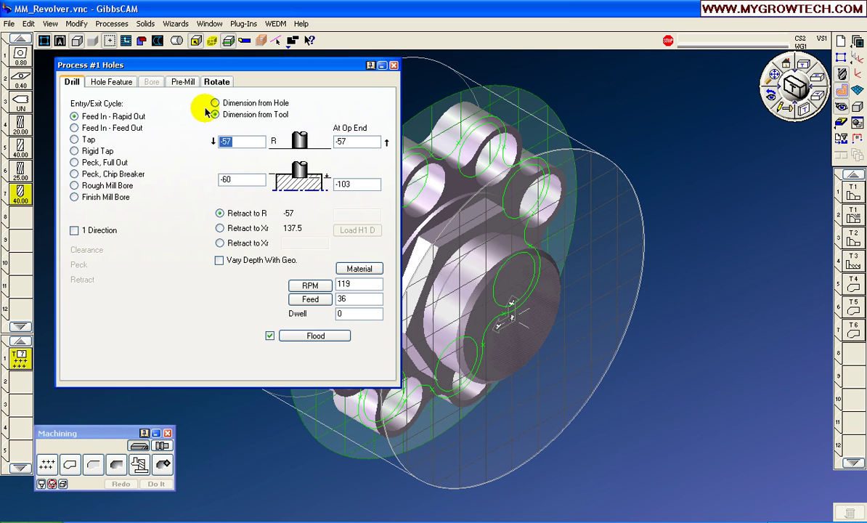
pyautogui.click(220, 83)
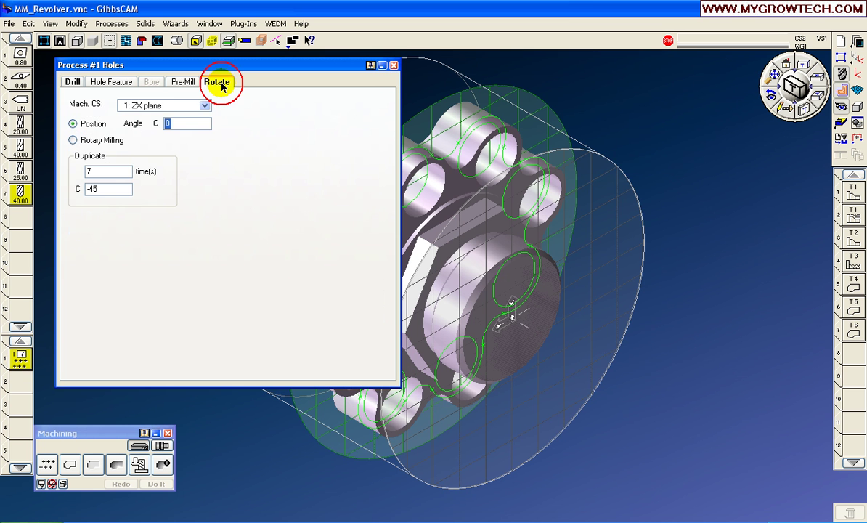
pyautogui.click(151, 106)
pyautogui.click(153, 133)
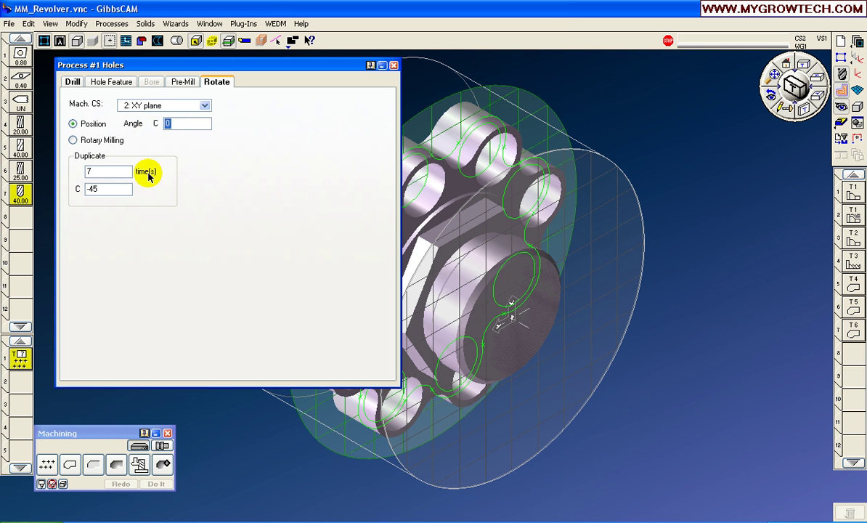
pyautogui.click(93, 142)
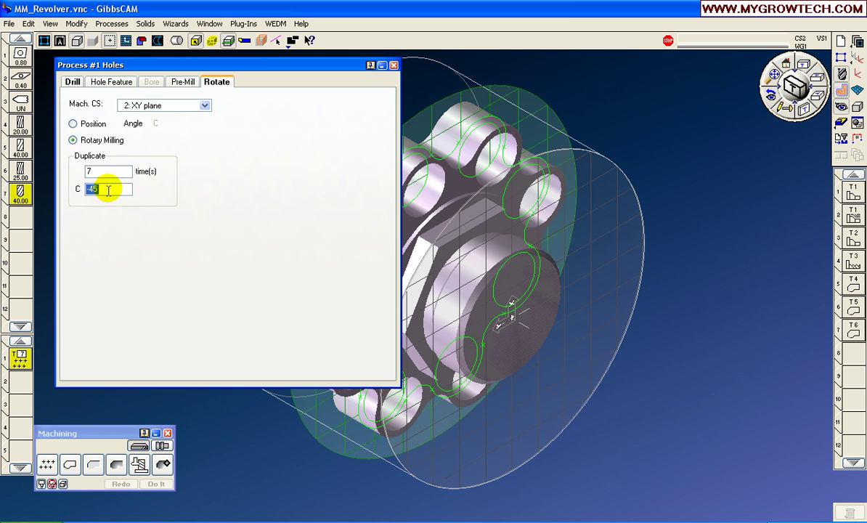
pyautogui.click(72, 81)
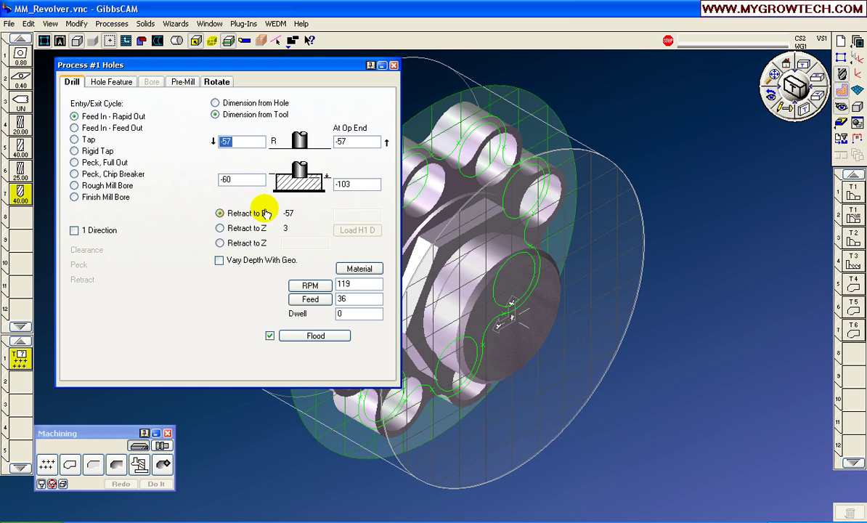
pyautogui.click(394, 65)
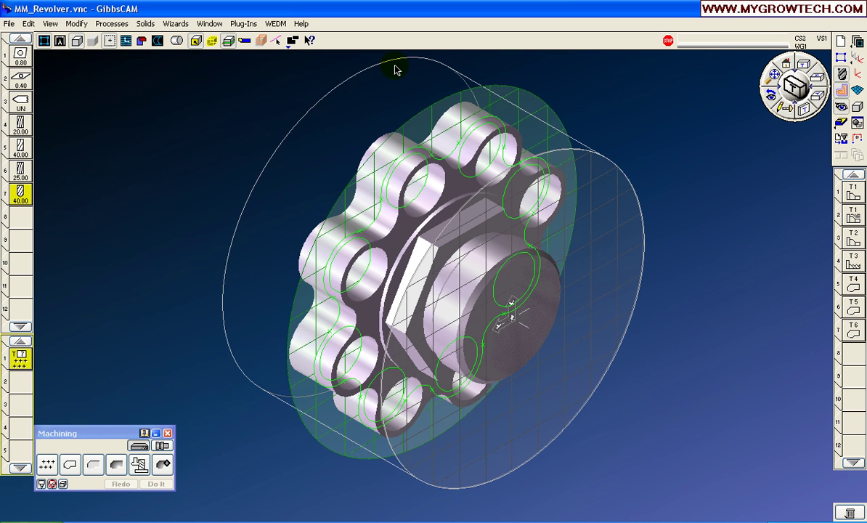
pyautogui.click(464, 168)
# Generate the drilling toolpath, then rewind the render simulation and set its Op Start/Stop range
pyautogui.click(150, 484)
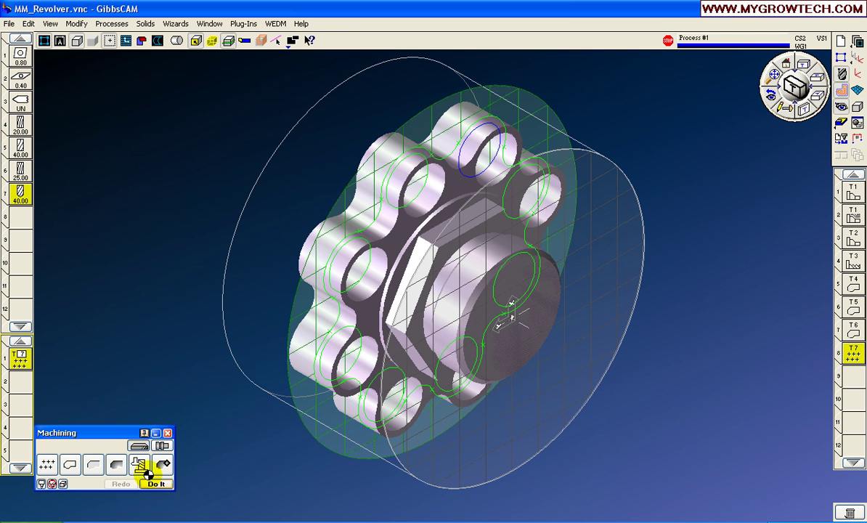
pyautogui.click(841, 122)
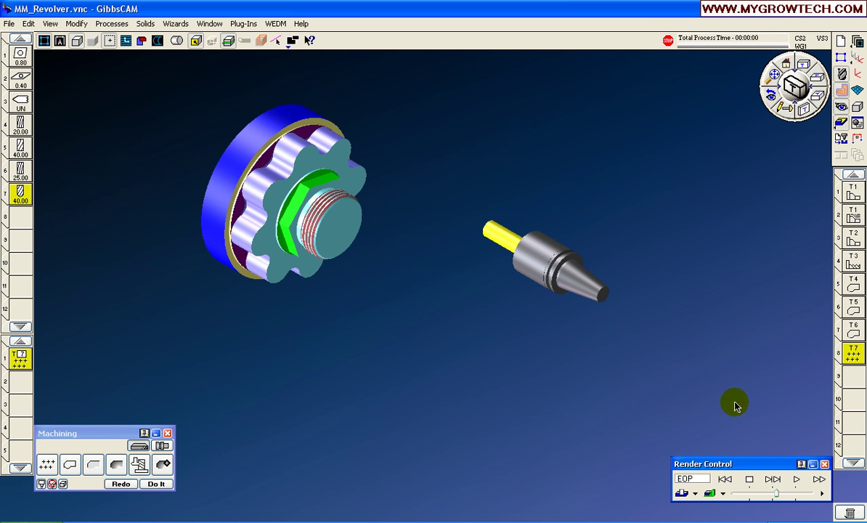
pyautogui.click(725, 479)
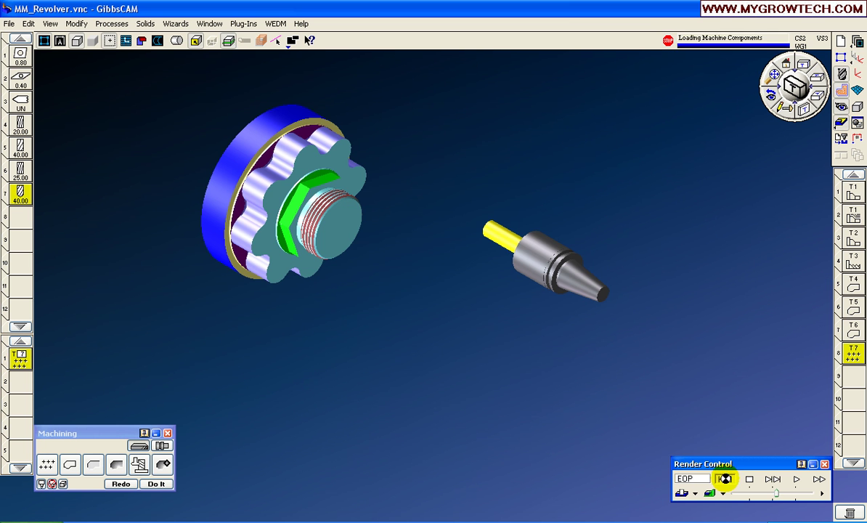
pyautogui.rightClick(761, 501)
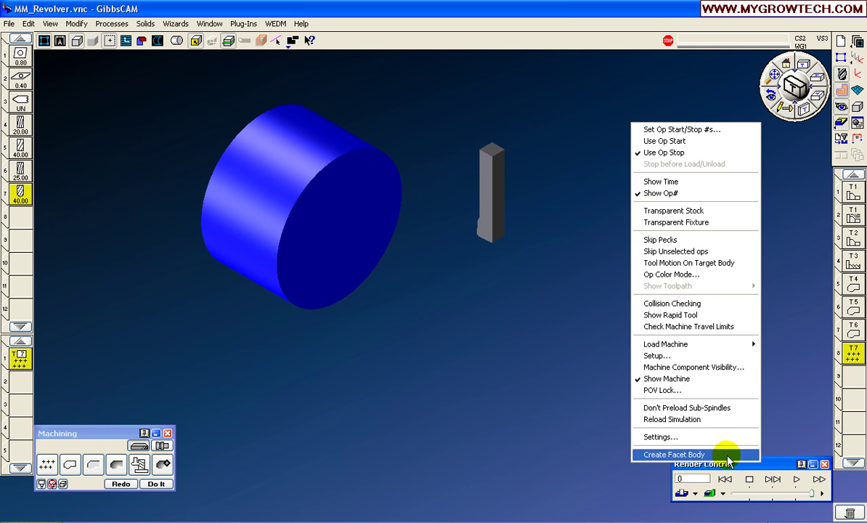
pyautogui.click(710, 130)
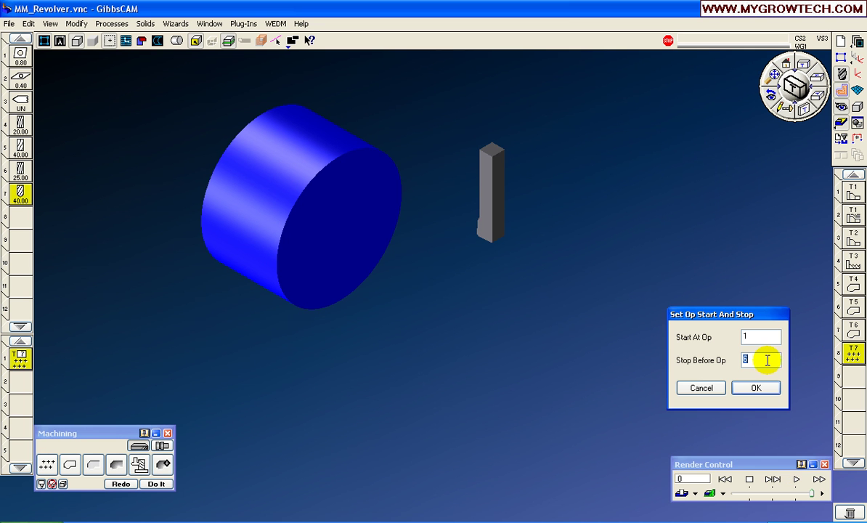
pyautogui.click(751, 387)
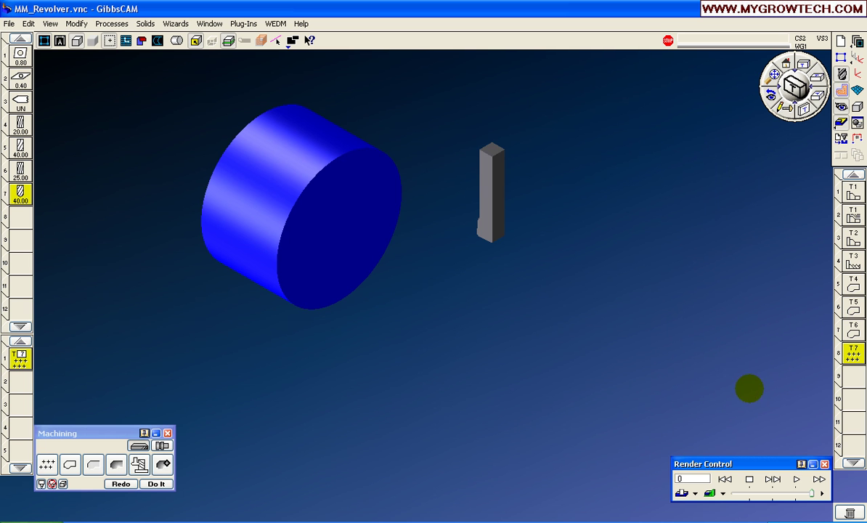
# Play the simulation zoomed in at about half speed to watch the eight holes drilled
pyautogui.click(797, 481)
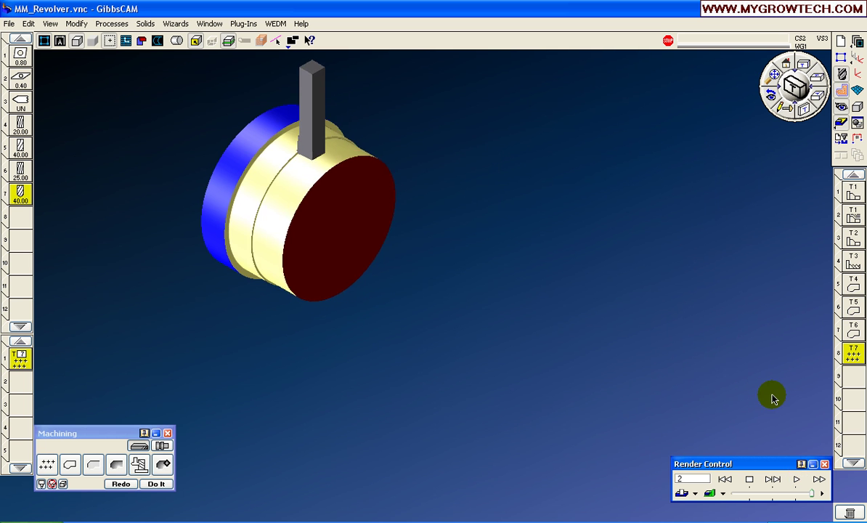
pyautogui.moveTo(111, 60); pyautogui.dragTo(662, 407)
pyautogui.scroll(2, 550, 349)
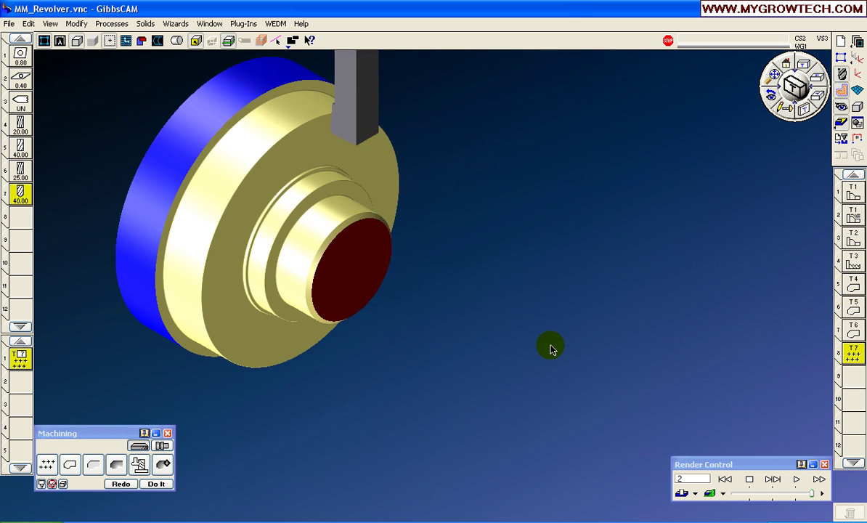
pyautogui.scroll(-1, 521, 342)
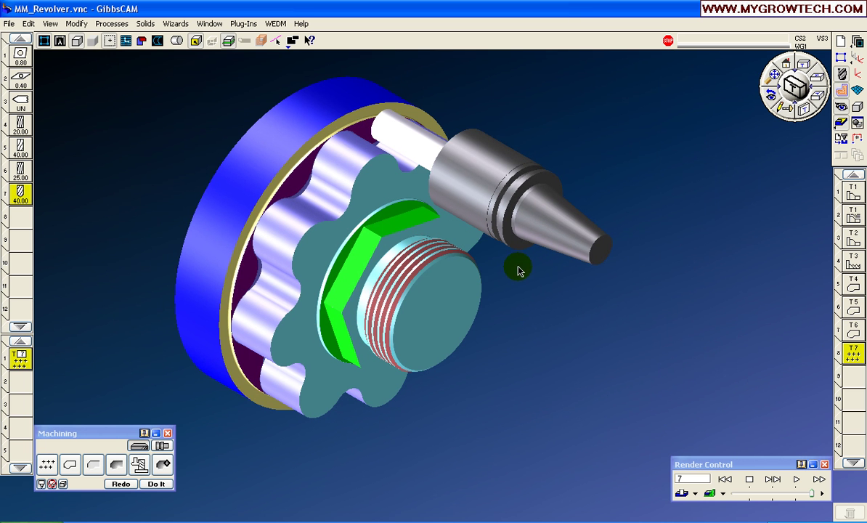
pyautogui.click(725, 479)
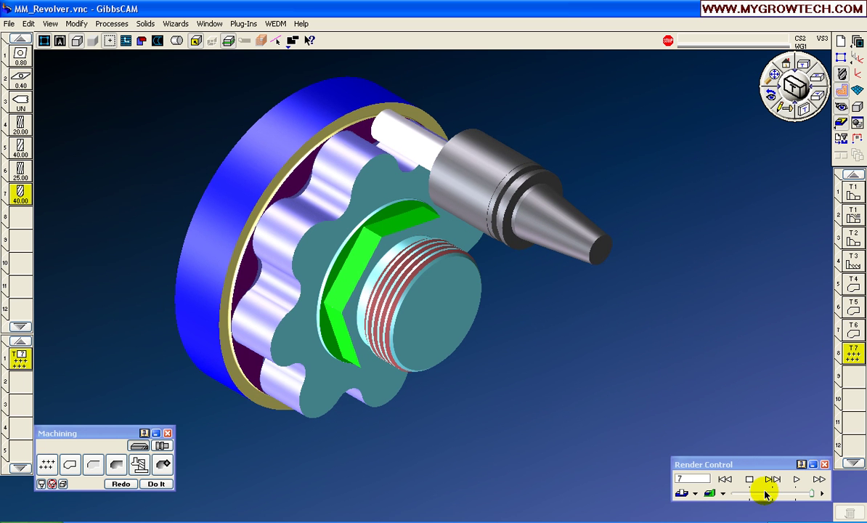
pyautogui.moveTo(813, 495); pyautogui.dragTo(770, 497)
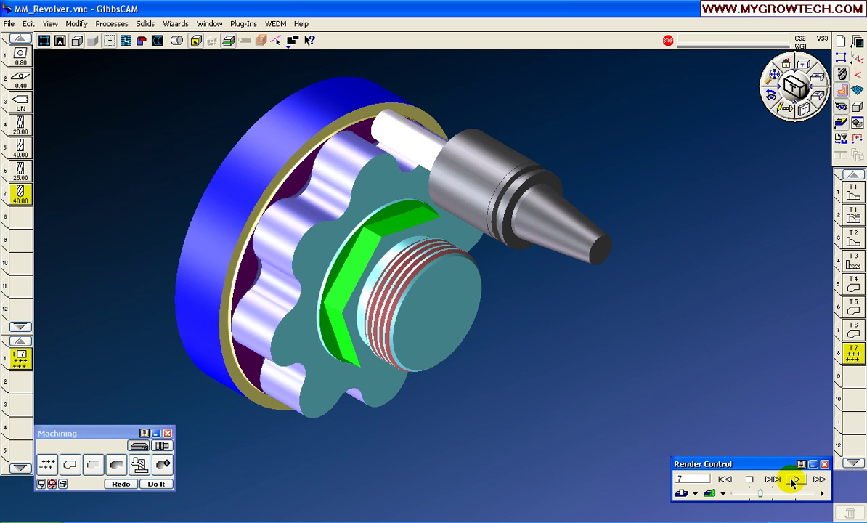
pyautogui.click(795, 480)
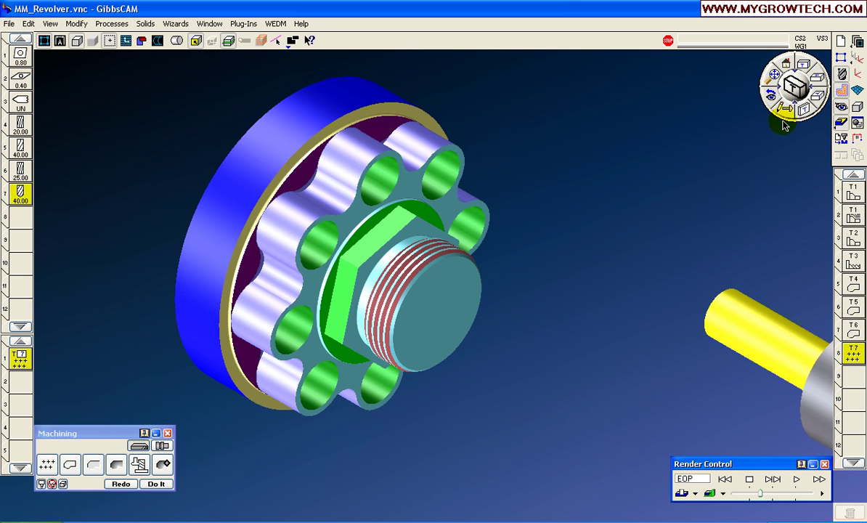
# Leave render mode, deselect everything, and hide the contours and wireframe geometry
pyautogui.click(841, 123)
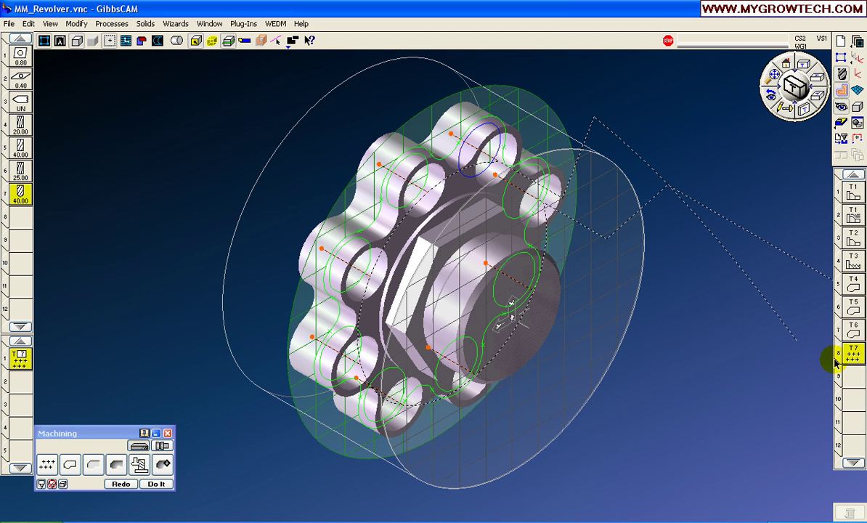
pyautogui.click(788, 348)
pyautogui.click(783, 380)
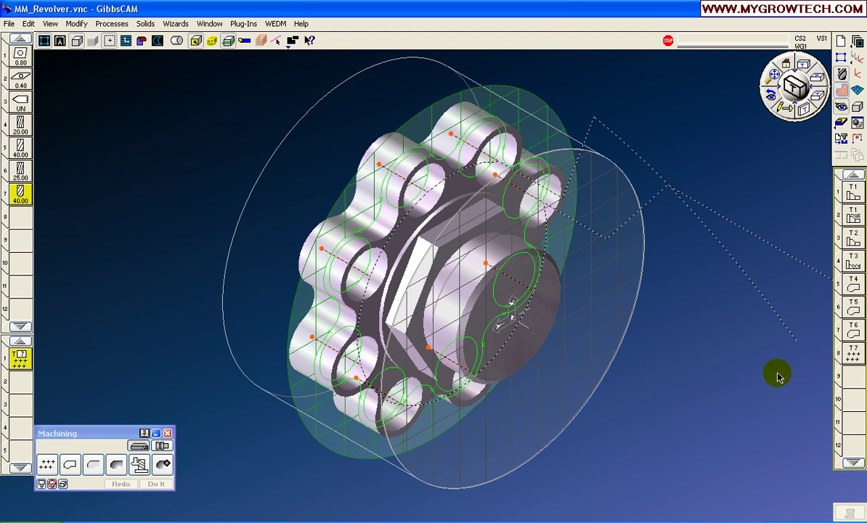
pyautogui.click(223, 44)
# Drag the T7 drilling process to the trash and save the part
pyautogui.click(18, 361)
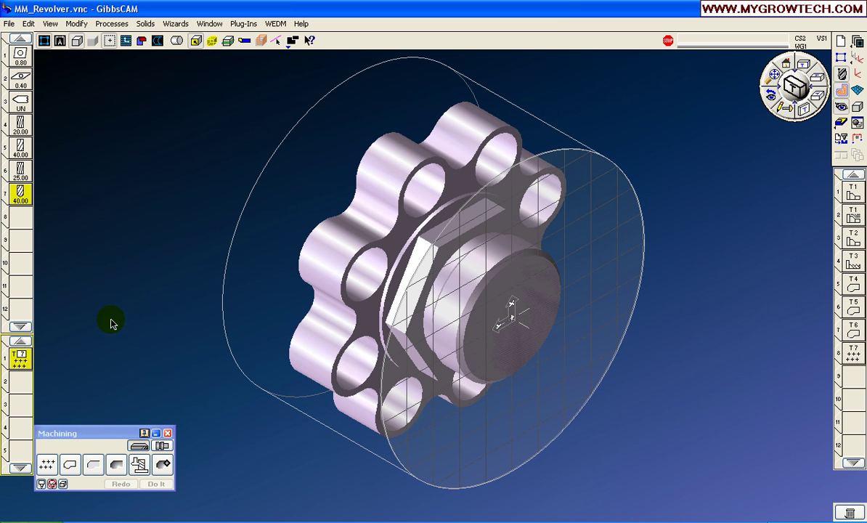
pyautogui.moveTo(24, 361); pyautogui.dragTo(850, 513)
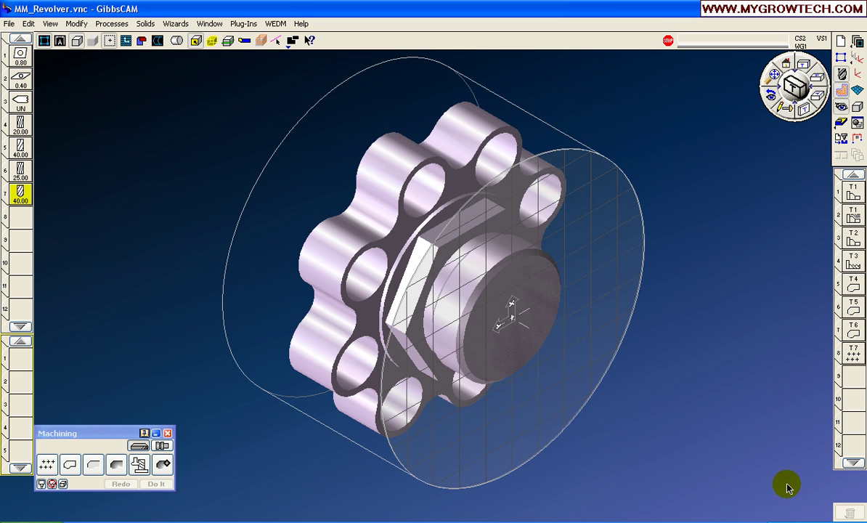
pyautogui.click(8, 24)
pyautogui.click(31, 98)
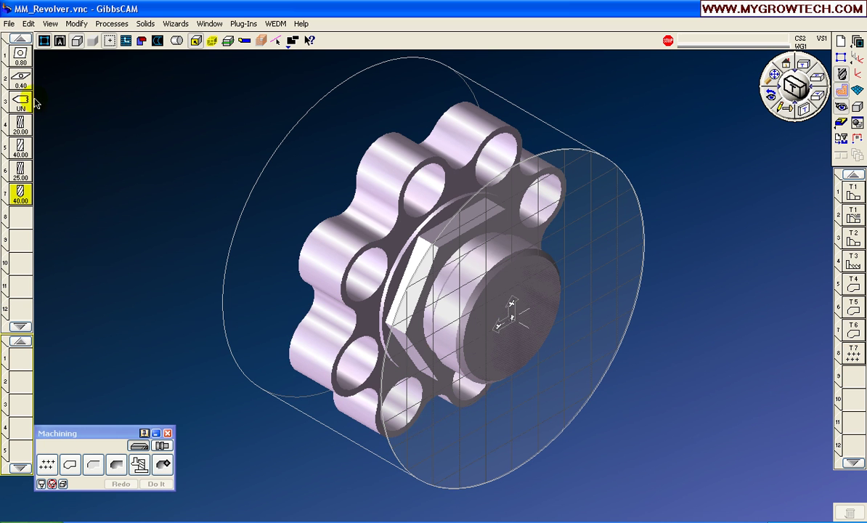
# Load the Metric Fanuc 15T Wasino [UWA] YIML1355.19.7m post and set the NC file to MM_Revolver.NCF
pyautogui.click(842, 139)
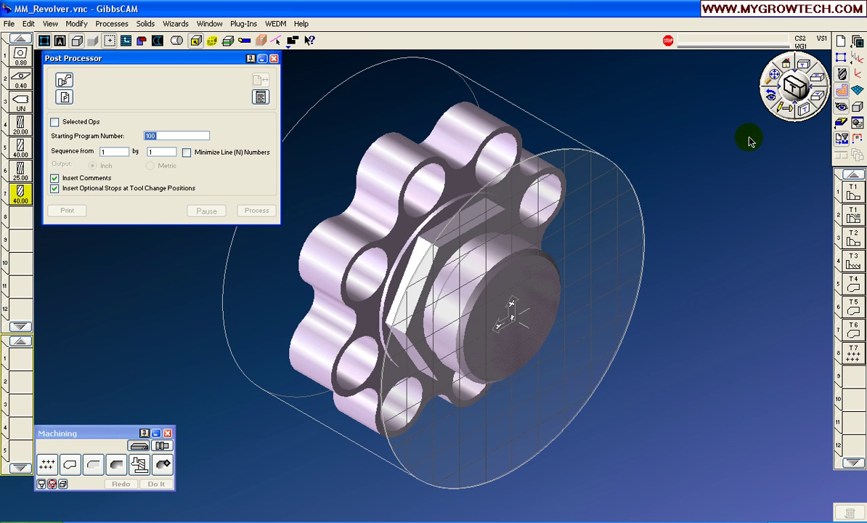
pyautogui.click(64, 81)
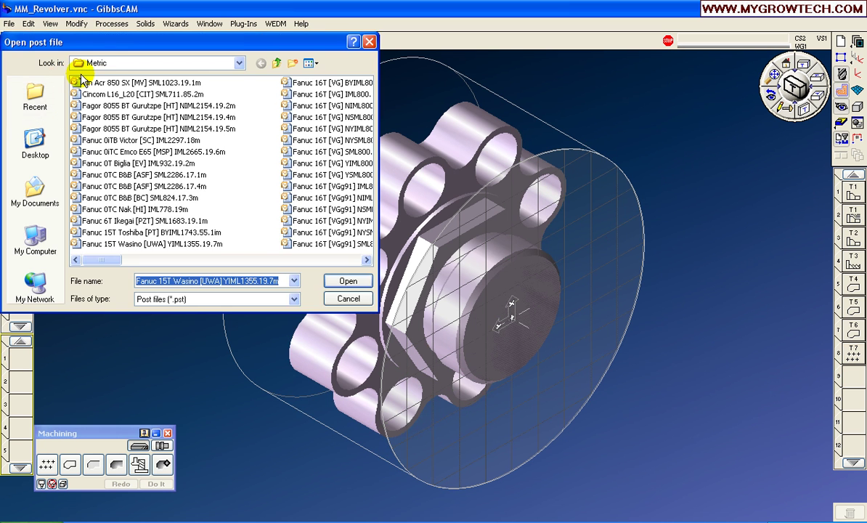
pyautogui.click(110, 64)
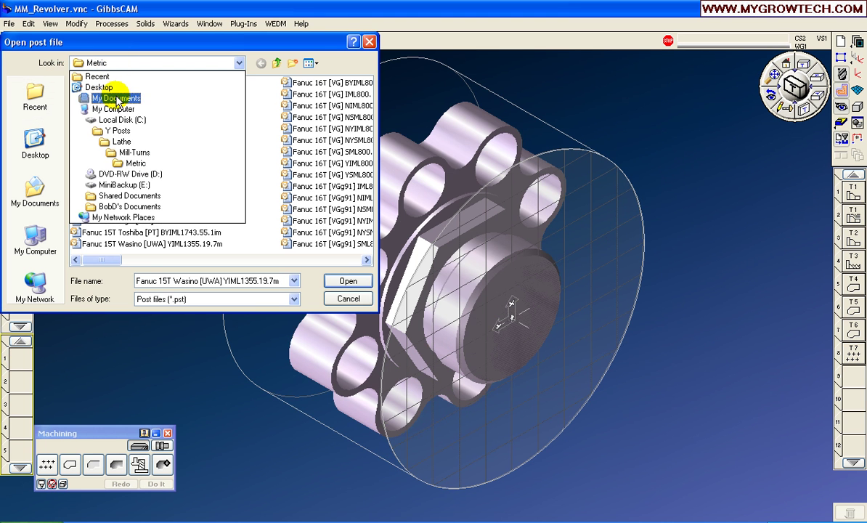
pyautogui.click(135, 164)
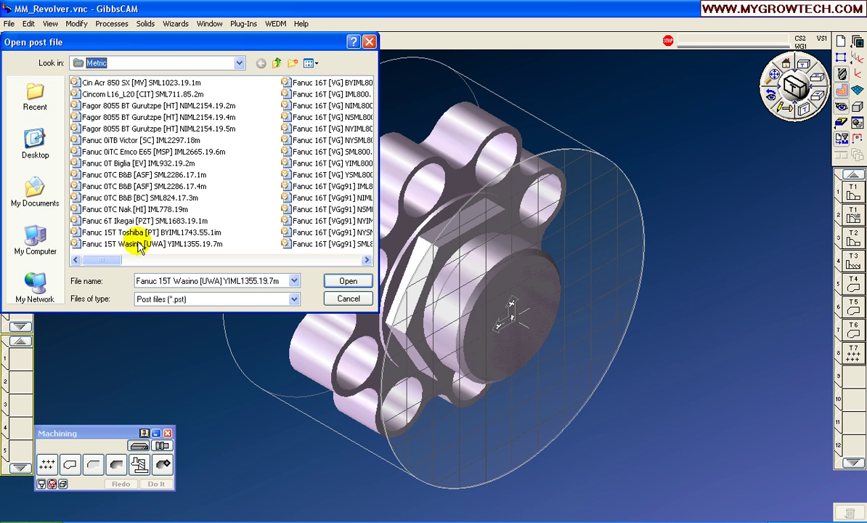
pyautogui.click(110, 245)
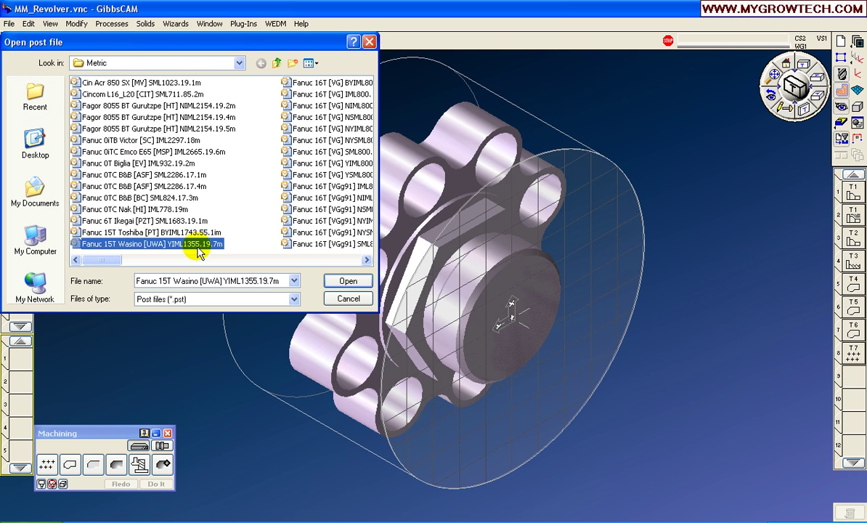
pyautogui.click(346, 281)
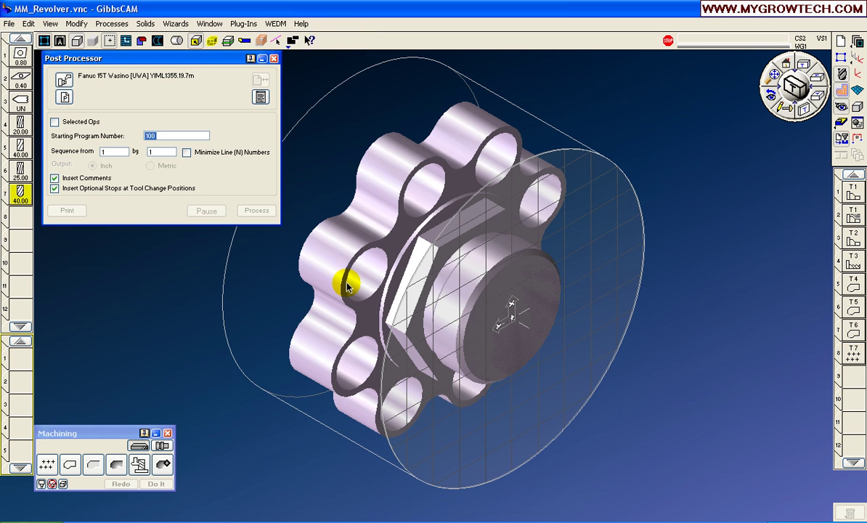
pyautogui.click(64, 97)
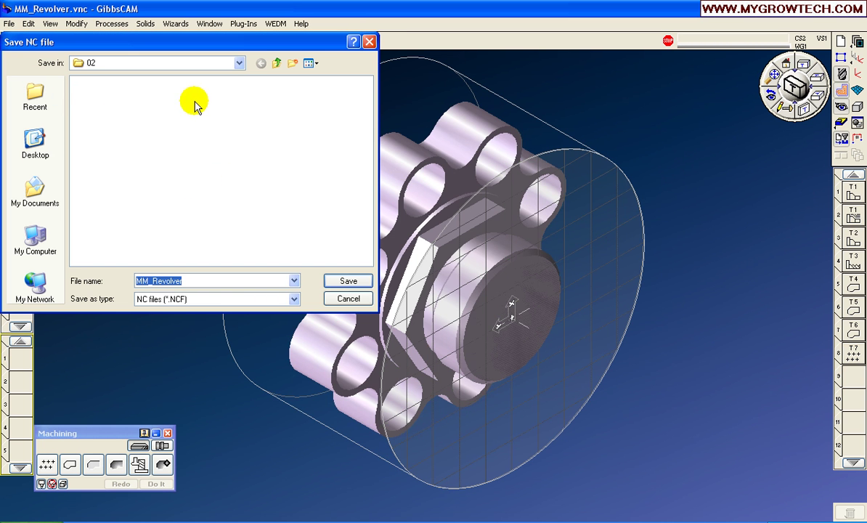
pyautogui.click(348, 282)
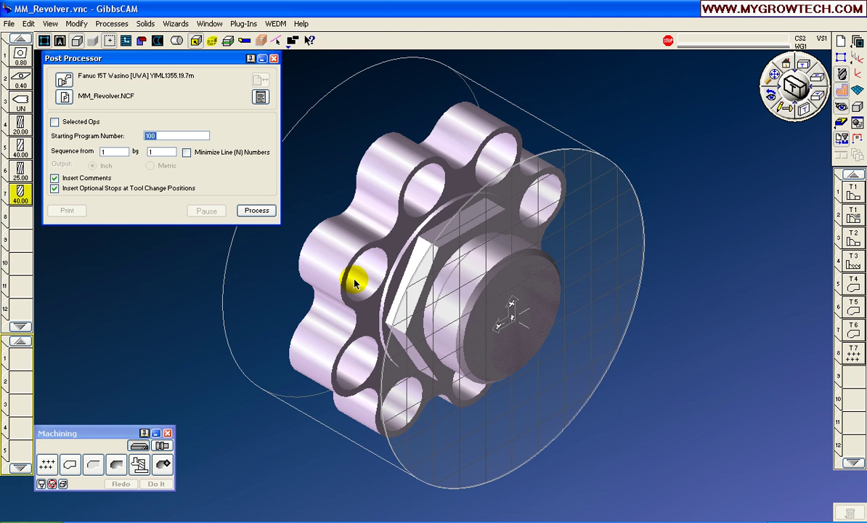